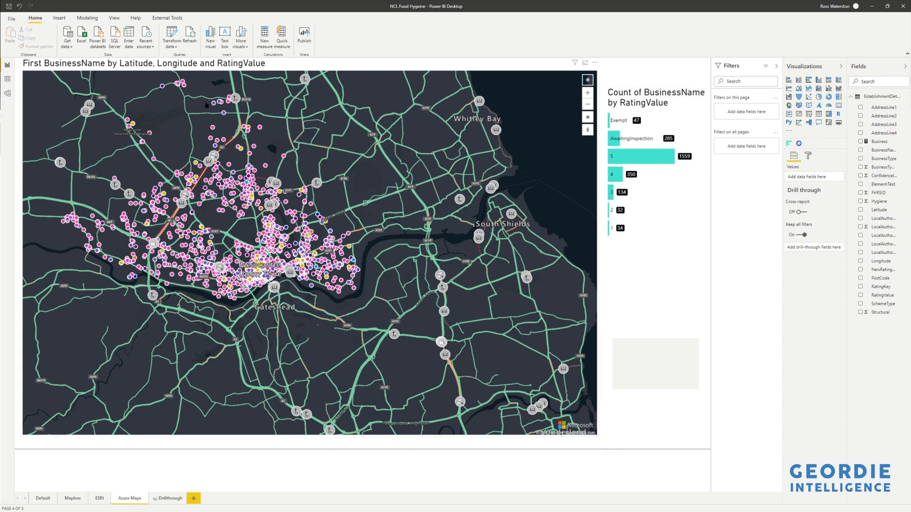
Show the EstablishmentDetail table data, sort it by Hygiene in descending order, and view the score columns
click(8, 79)
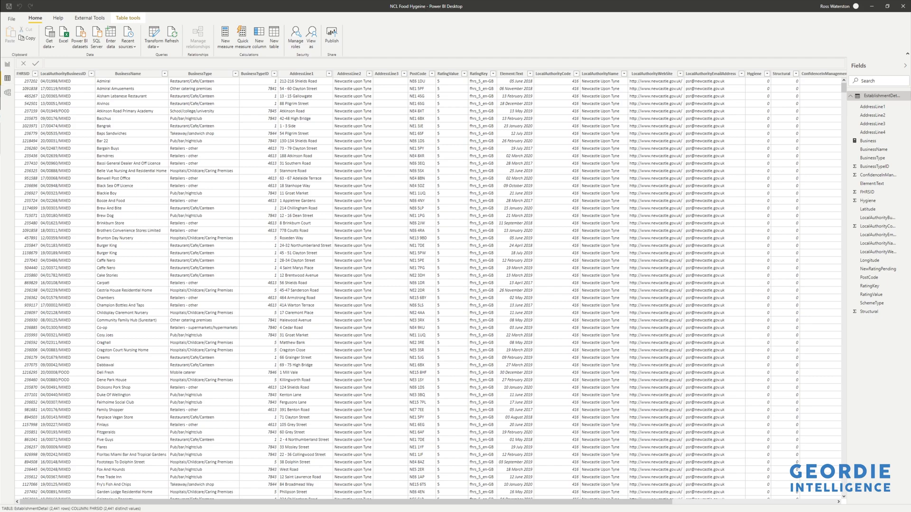
click(757, 74)
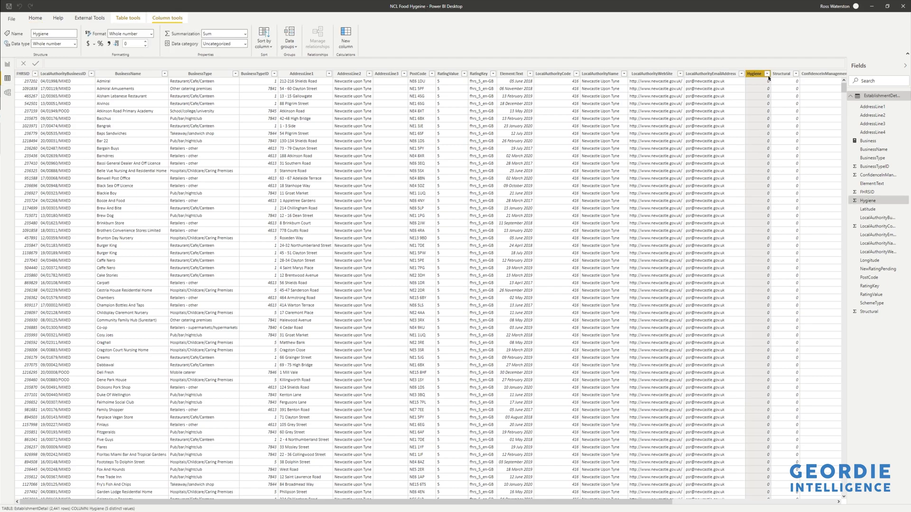
click(767, 74)
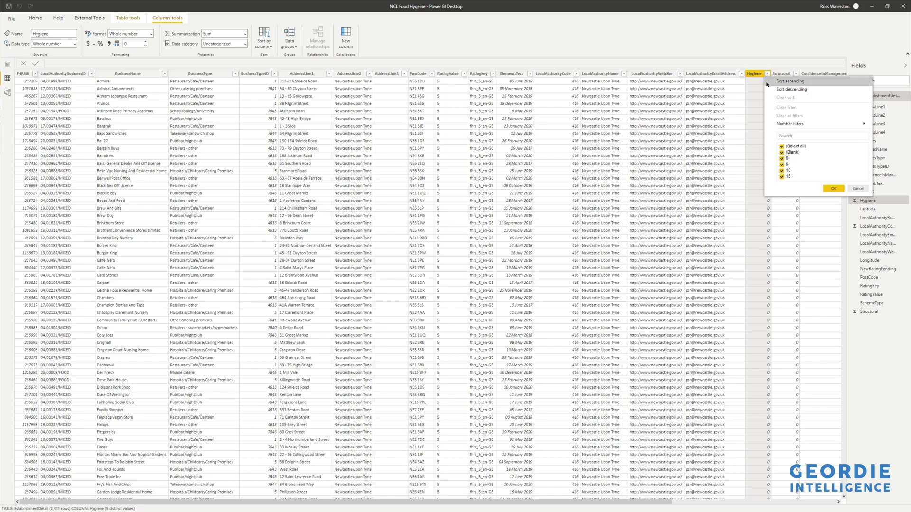
click(788, 90)
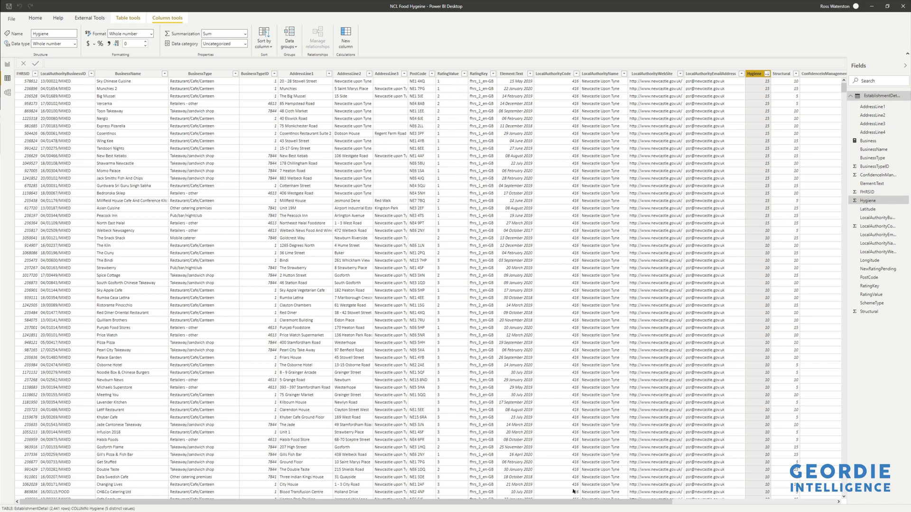
scroll(617, 484, right, 3)
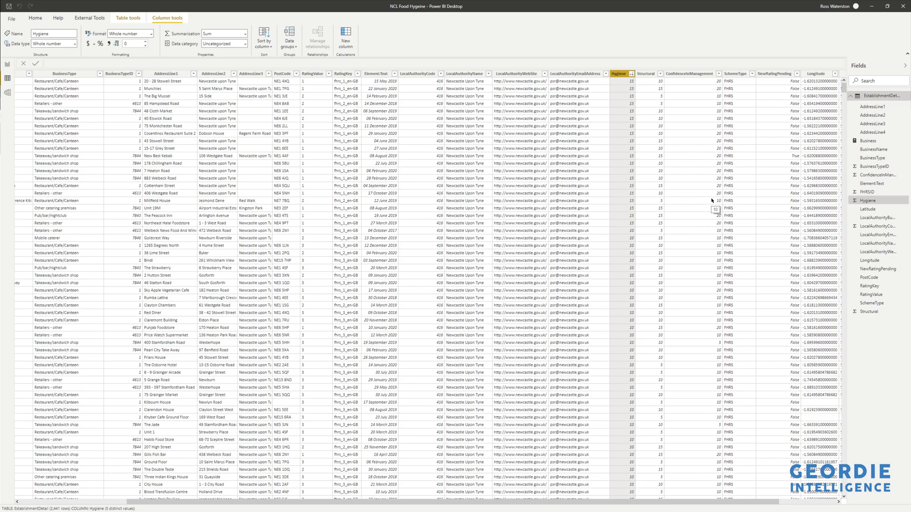
Create a new measure in the EstablishmentDetail table and begin its formula with Over 15 = IF (
right_click(874, 97)
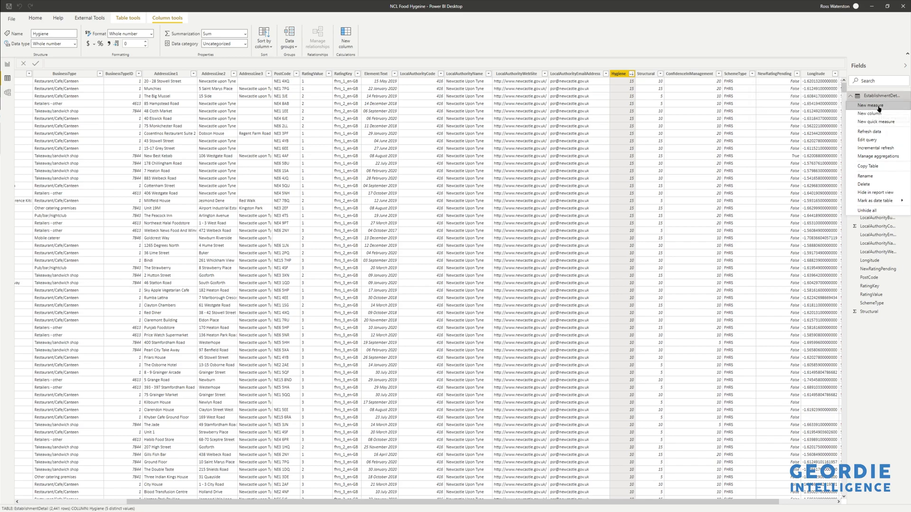
click(879, 109)
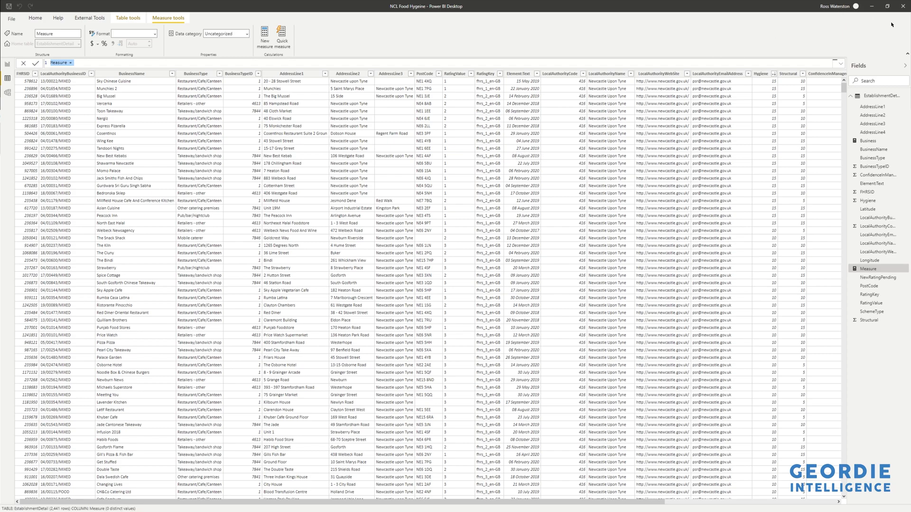
click(841, 63)
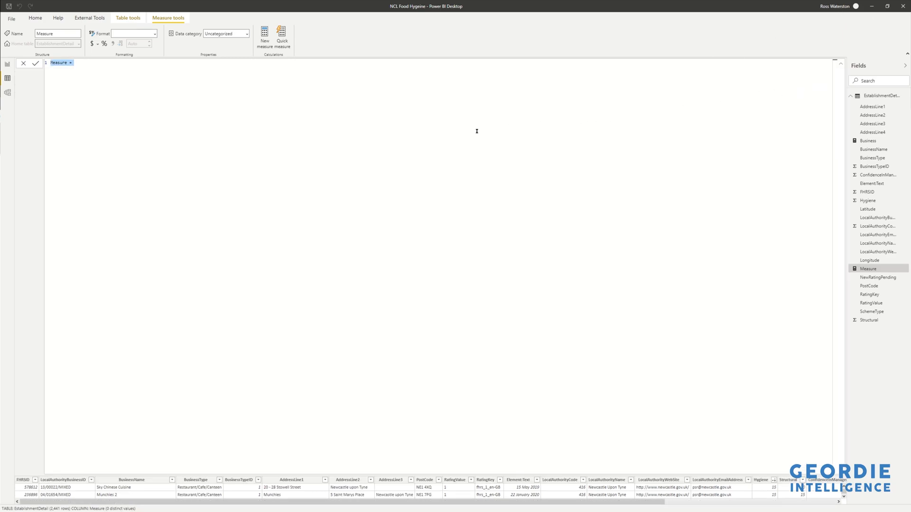
text(Over 1)
text(5 = )
text(IF )
text(()
key(shift+Return)
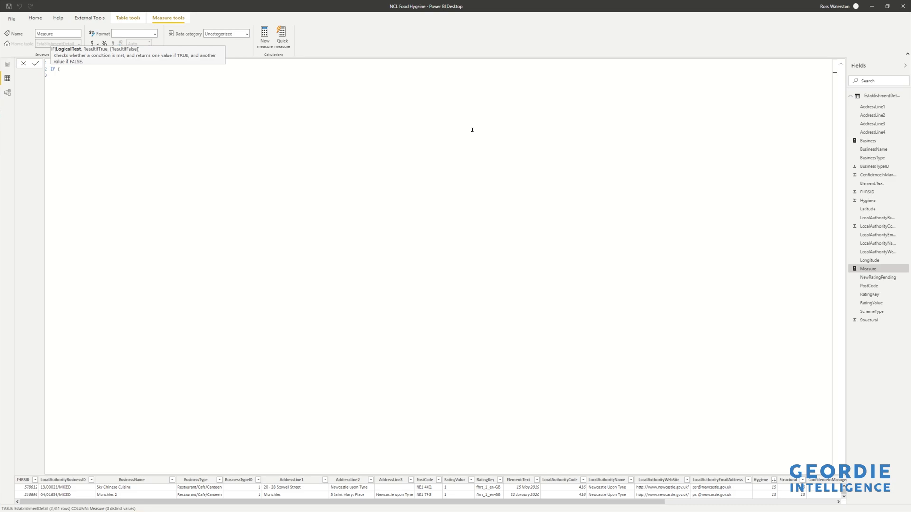
Enter a reference to the EstablishmentDetail table's Hygiene column as the IF function's logical test
text(Est)
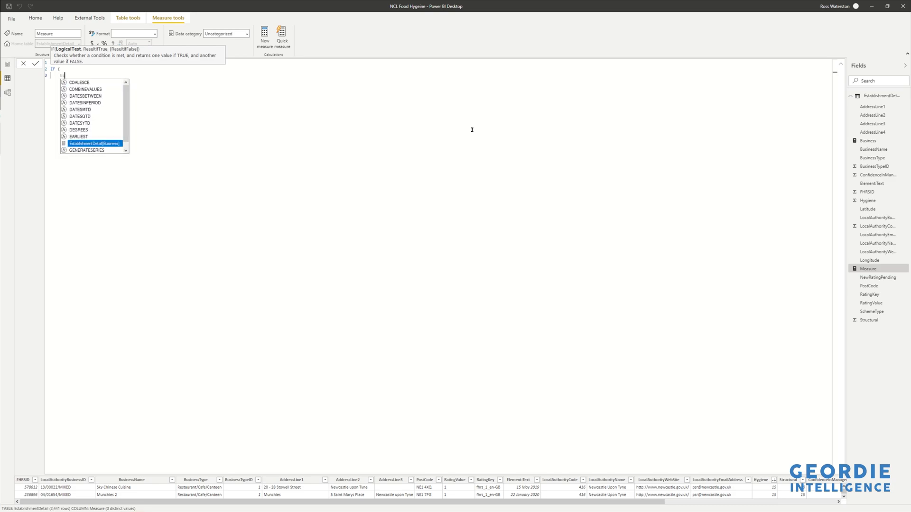
key(Tab)
key(BackSpace)
key(BackSpace)
key(BackSpace)
key(BackSpace)
key(BackSpace)
key(BackSpace)
key(BackSpace)
key(BackSpace)
key(BackSpace)
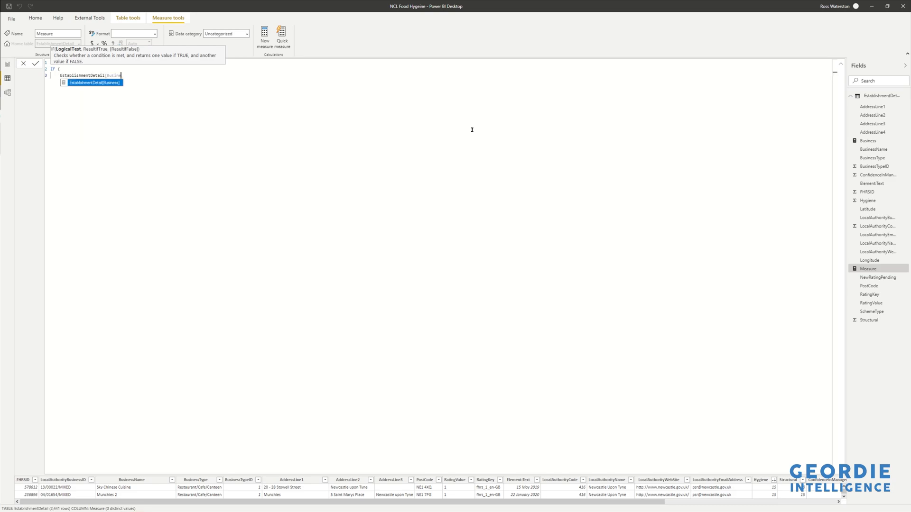
key(BackSpace)
text(Hy)
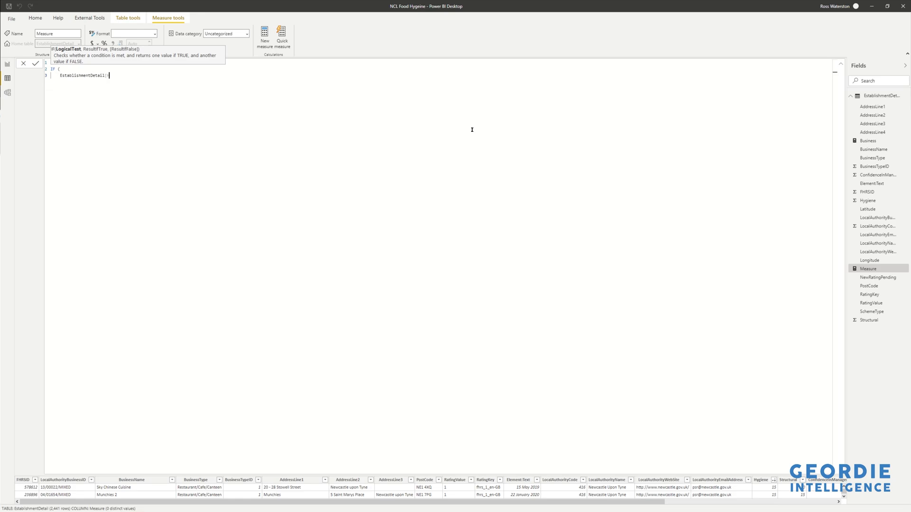
text(gien)
text(])
Wrap the column in FIRSTNONBLANK and correct its reference so the expression reads FIRSTNONBLANK(EstablishmentDetail[Hygiene],0)
key(Home)
text(FIRST)
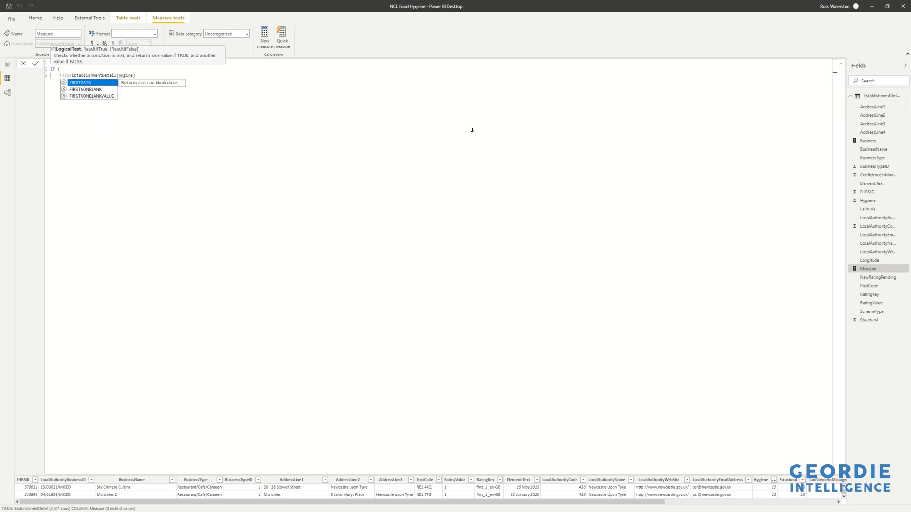
text(NONBLANK()
key(End)
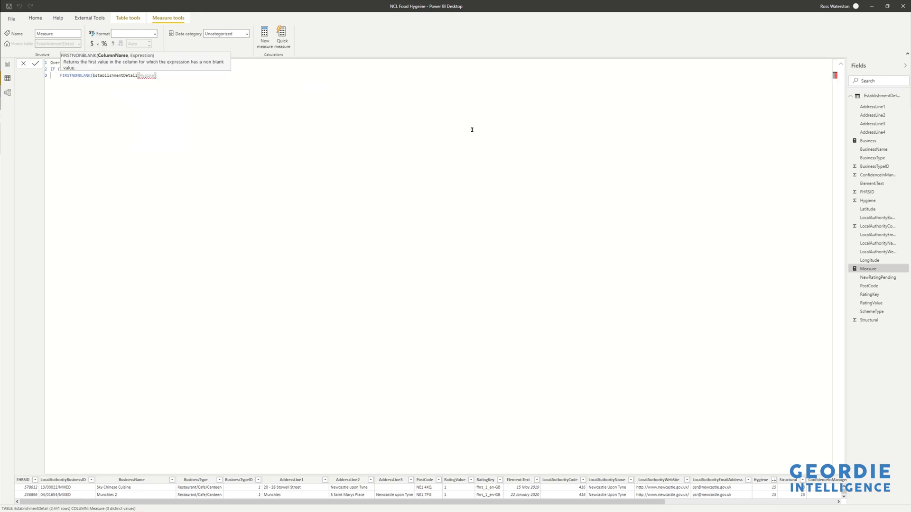
key(BackSpace)
key(BackSpace)
key(BackSpace)
key(BackSpace)
key(BackSpace)
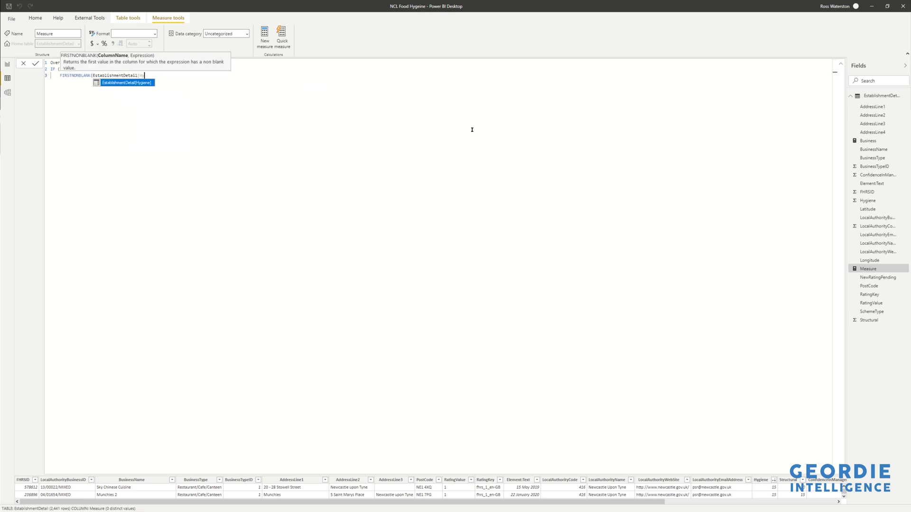
key(Tab)
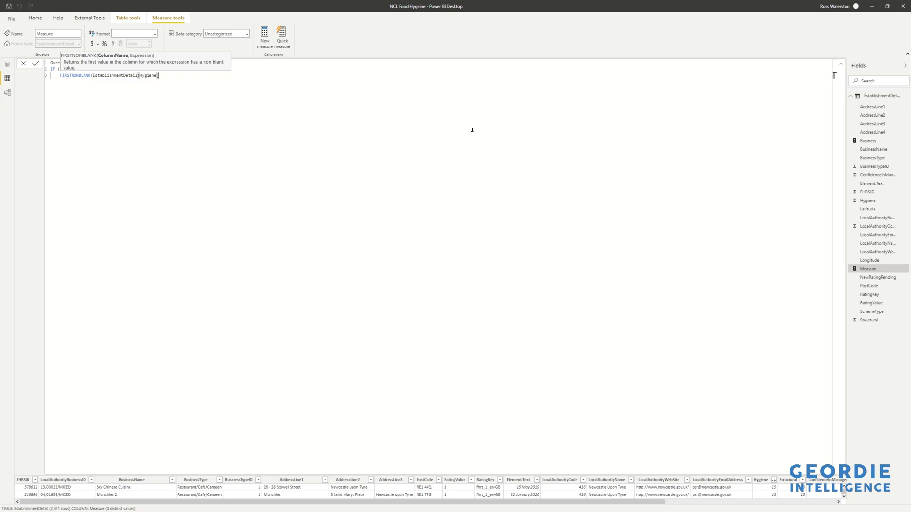
text(,0))
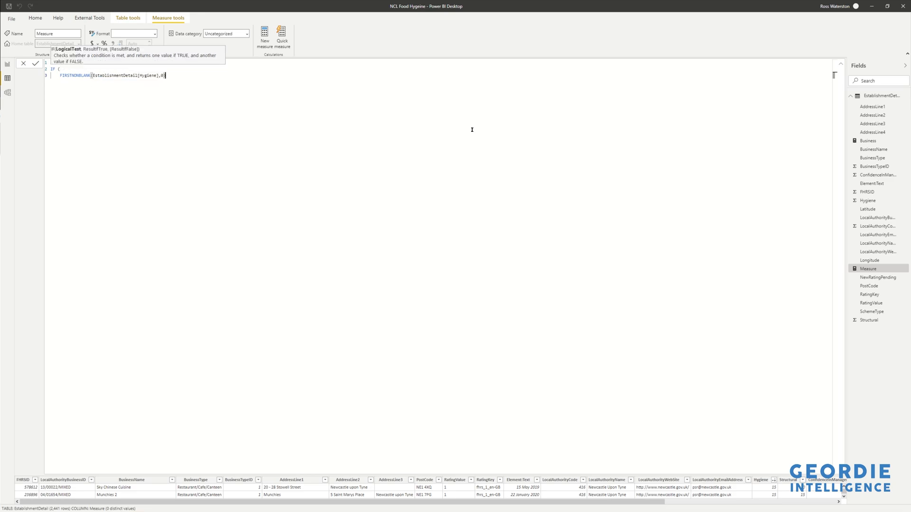
Compare the Hygiene expression with 15 using the greater-than-or-equal operator (>= 15)
text( > )
text(15)
key(Left)
key(Left)
key(Left)
text(=)
Append the || operator to the Hygiene condition, removing the trial OR (), AND() and && text, and begin a new line
key(End)
text(OR ())
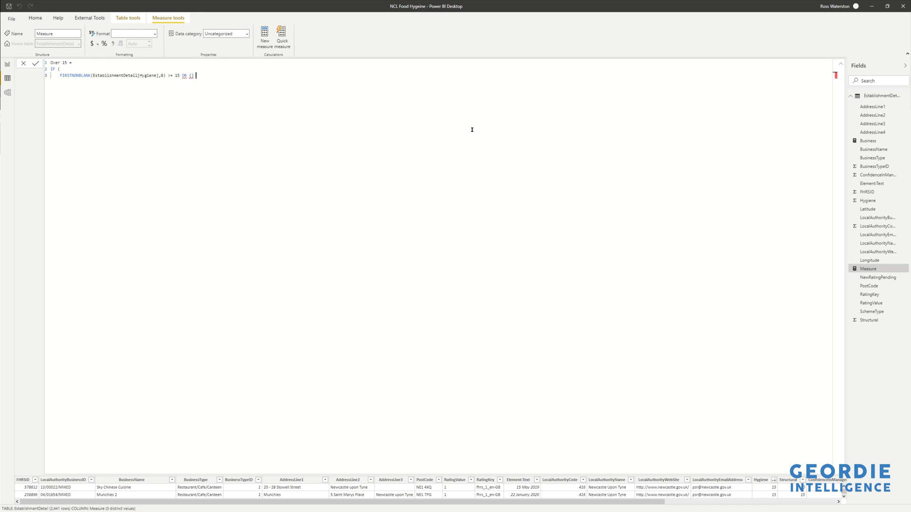
text( AND())
key(BackSpace)
key(BackSpace)
key(BackSpace)
key(BackSpace)
key(BackSpace)
key(BackSpace)
key(BackSpace)
key(BackSpace)
key(BackSpace)
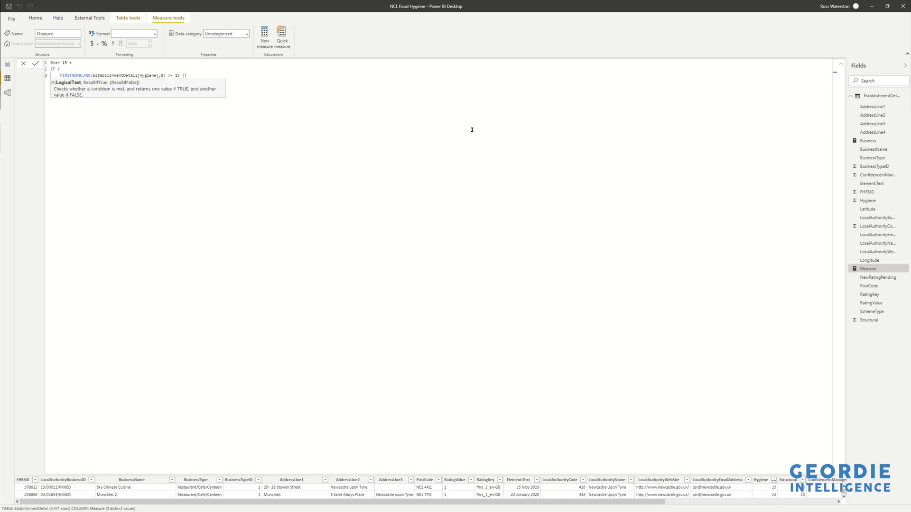
key(Return)
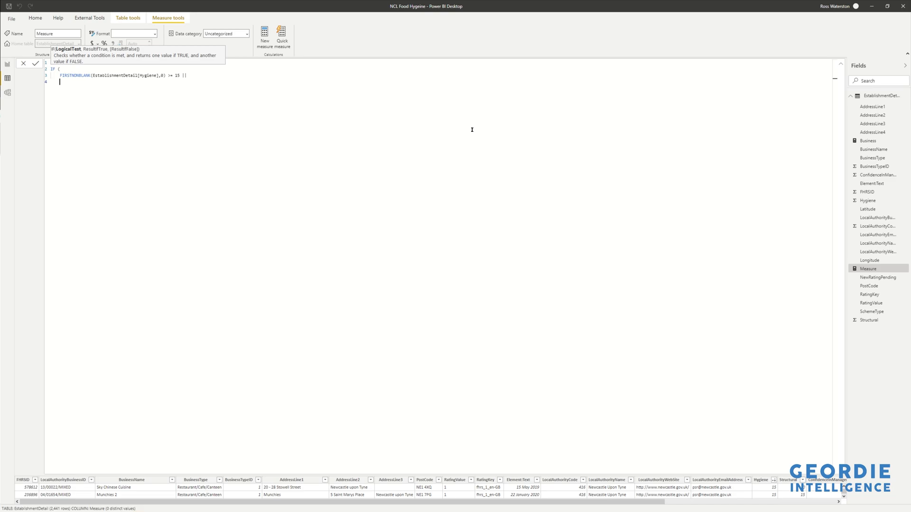
text(&&)
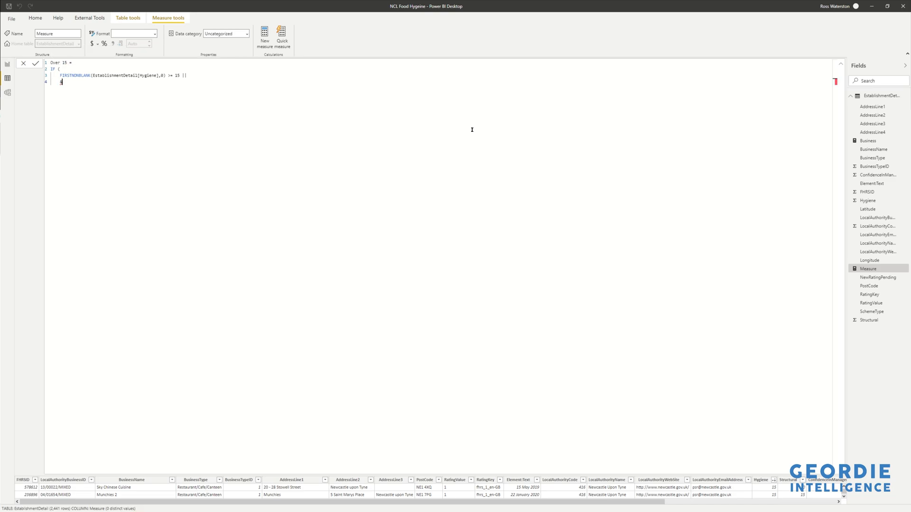
key(BackSpace)
Add the second condition FIRSTNONBLANK(EstablishmentDetail[Structural],0) >=15 || to the measure formula
text(FIR)
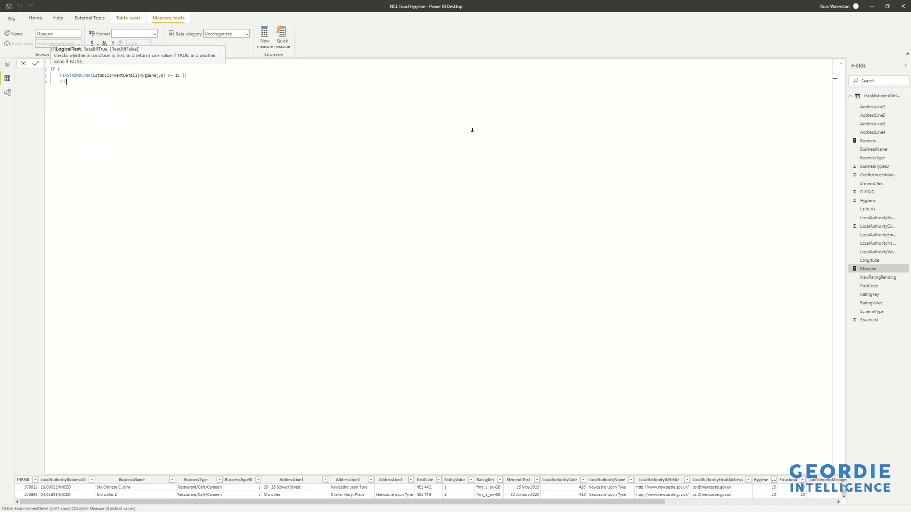
key(BackSpace)
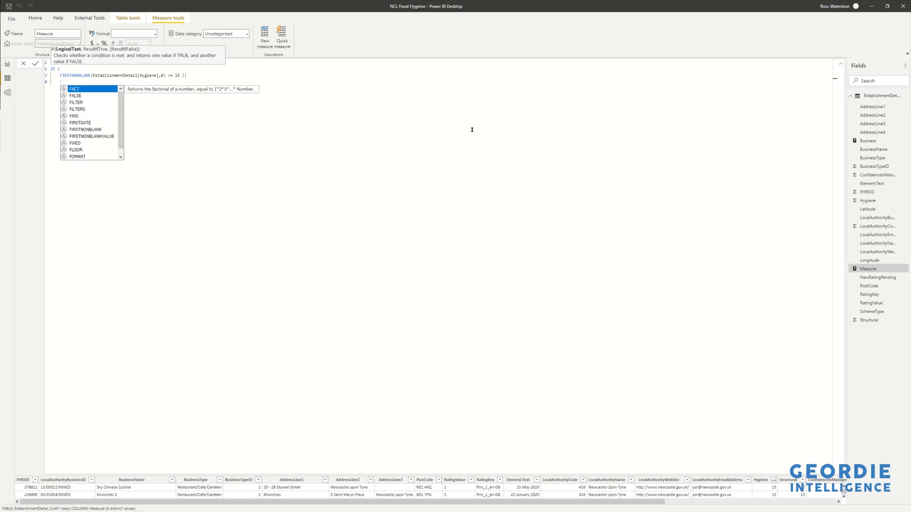
key(Down)
key(Down)
key(Down)
key(Down)
key(Down)
key(Down)
key(Tab)
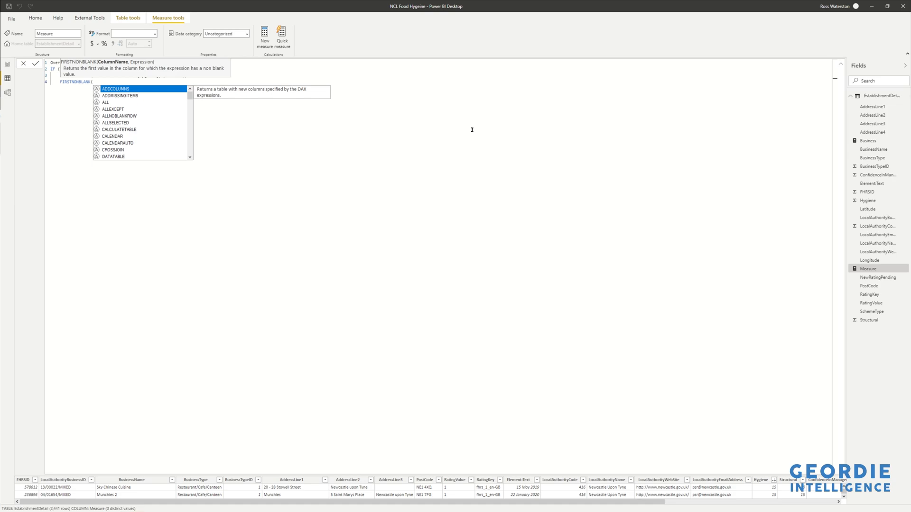
text(EstablishmentDetail[Structural])
key(Tab)
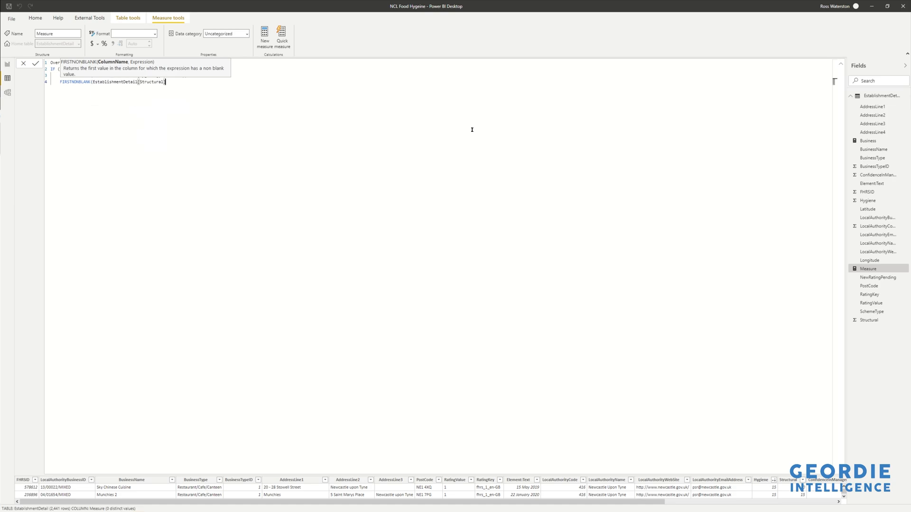
text(,0))
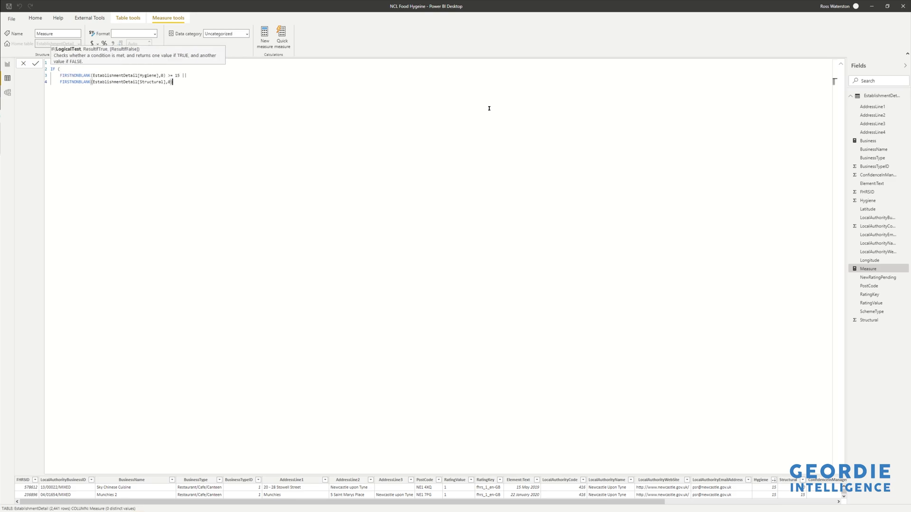
text( >=15 ||)
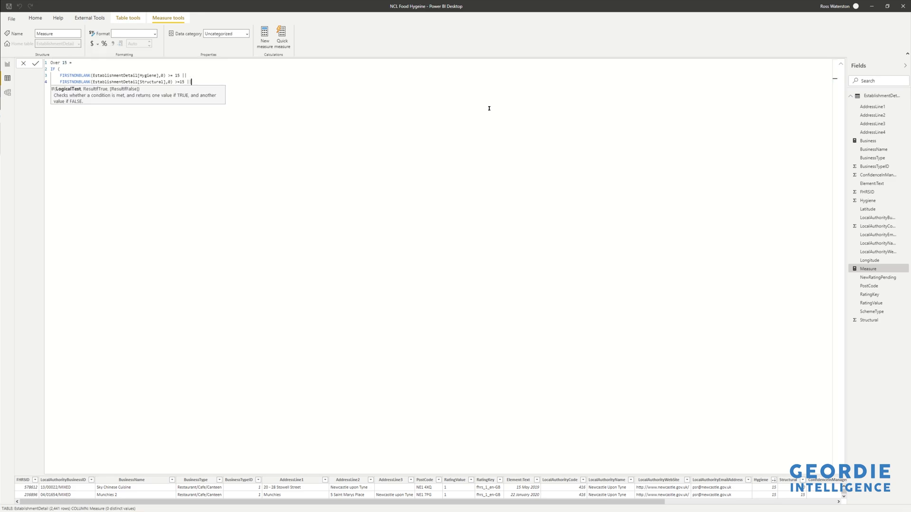
Add the third condition FIRSTNONBLANK(EstablishmentDetail[ConfidenceInManagement],0) >= 15, on a new line of the formula
key(shift+Return)
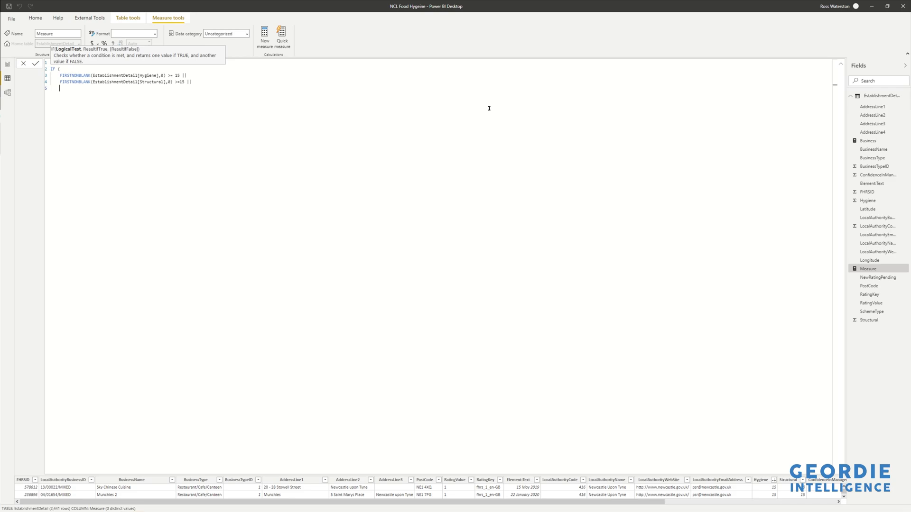
text(FI)
text(RSTN)
key(Tab)
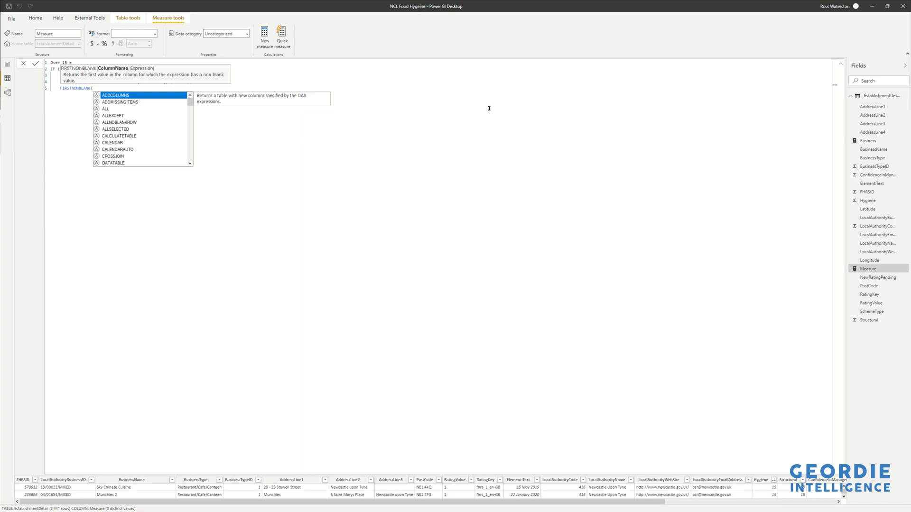
text(con)
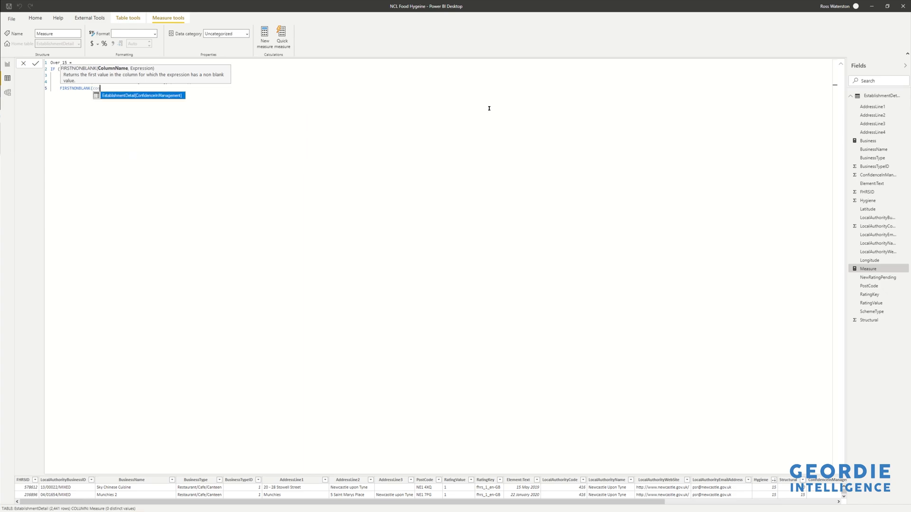
key(Tab)
text(,-0)
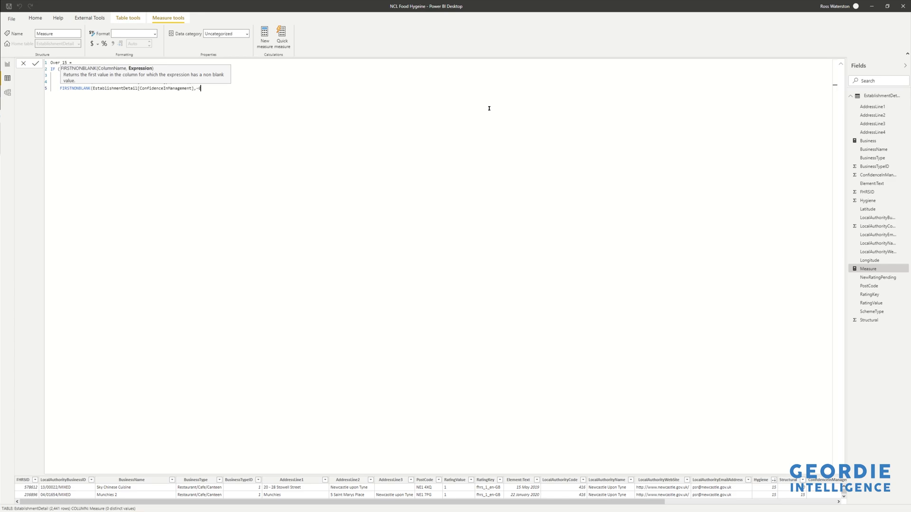
key(BackSpace)
text(0))
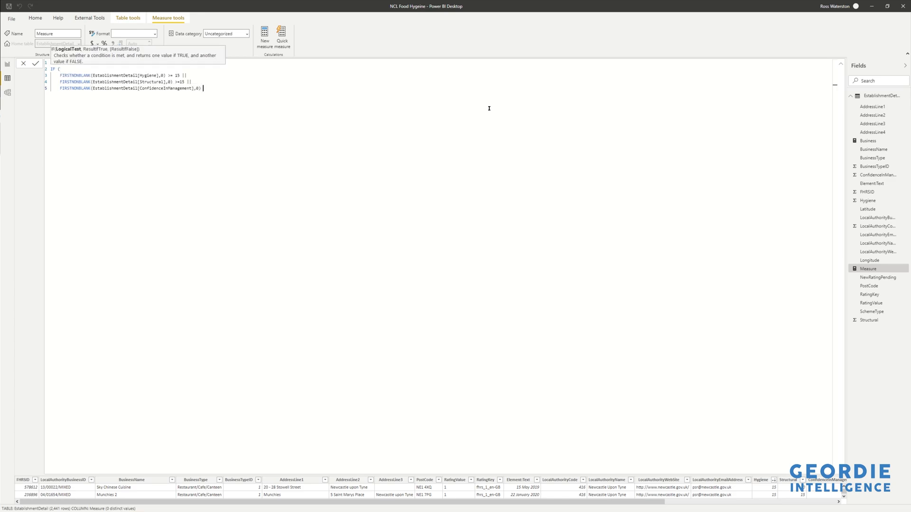
text( >=1)
key(BackSpace)
text(15,)
Complete and commit the measure with 1 as the true result and 0 as the false result, and return to the report view
key(shift+Return)
text(1,)
key(shift+Return)
text(0)
key(shift+Return)
text())
key(Return)
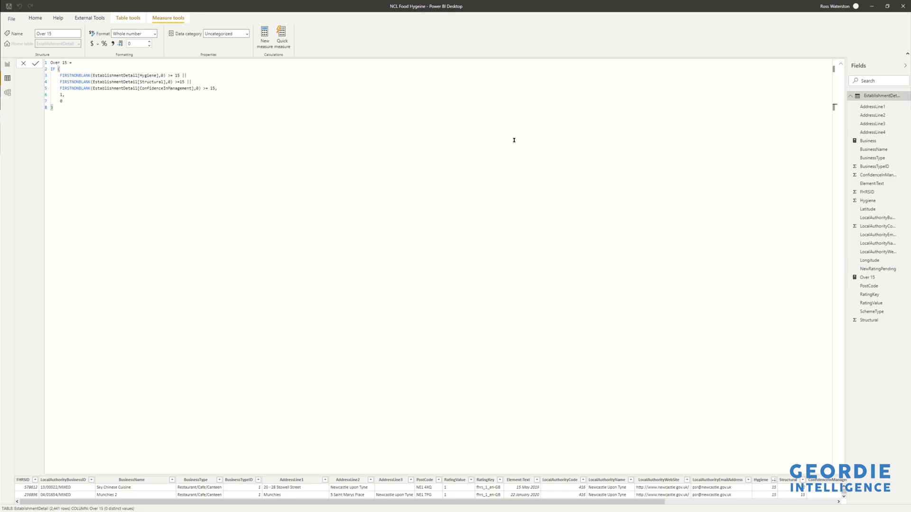
click(839, 65)
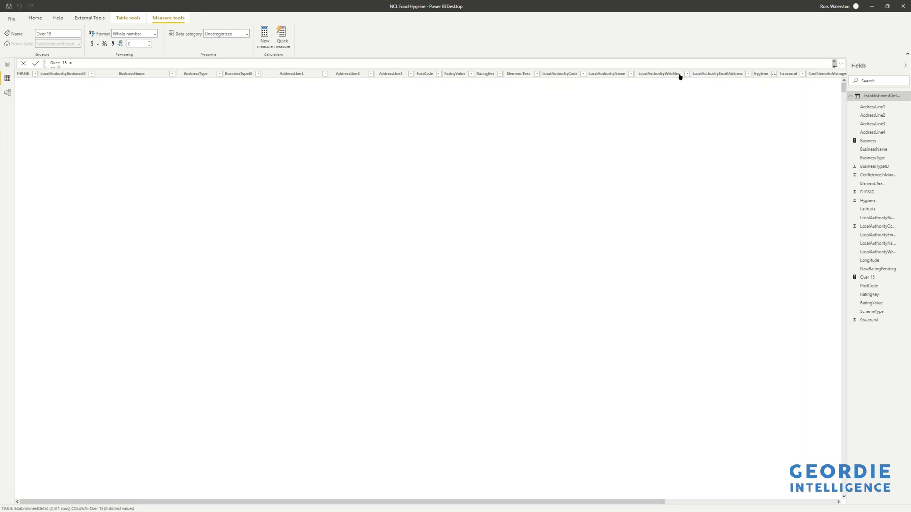
click(8, 65)
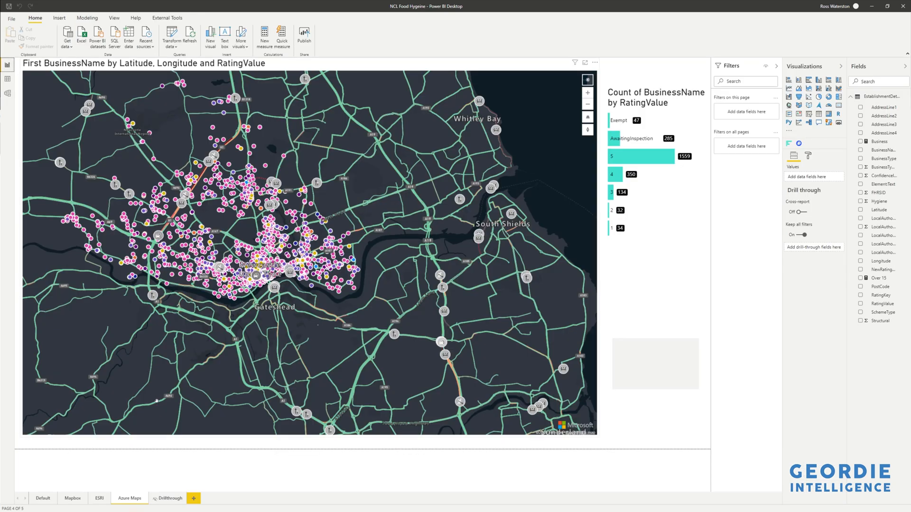
Build a widened table of BusinessName and Over 15 on a new report page, sorted descending by Over 15
click(194, 498)
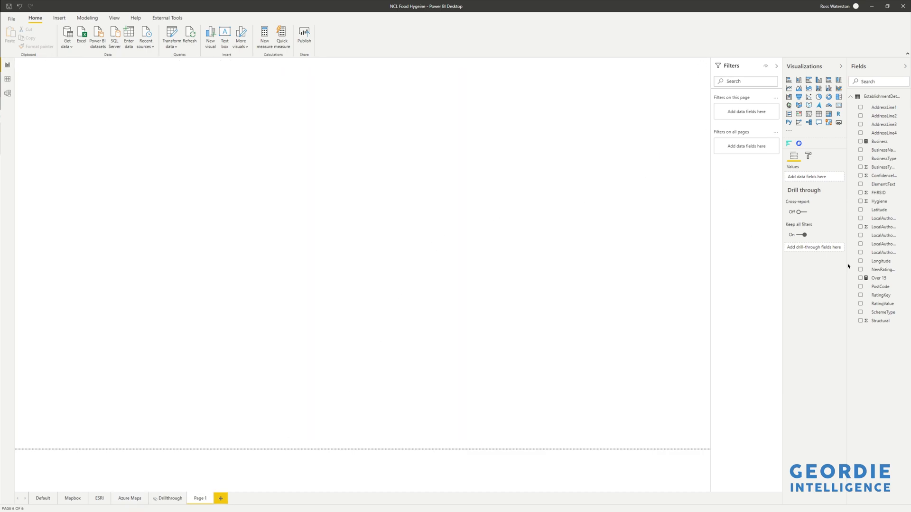
drag(882, 150, 299, 171)
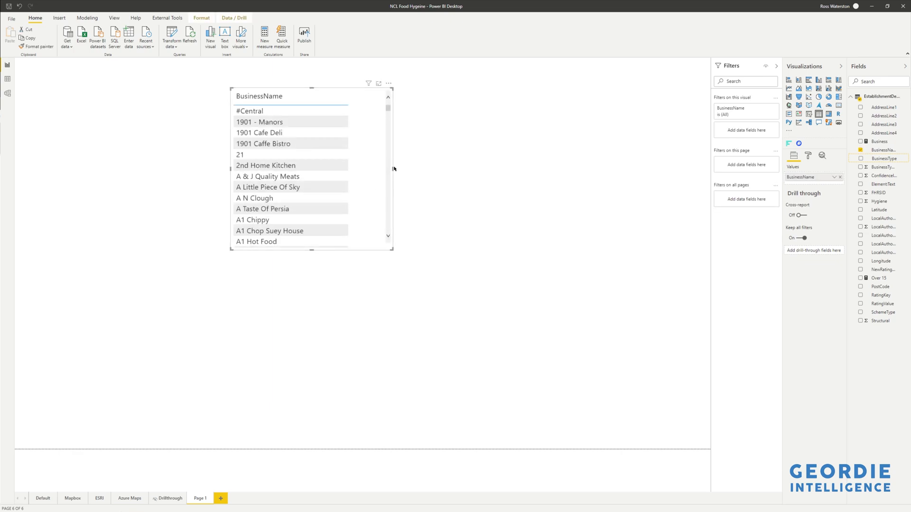
drag(394, 168, 572, 169)
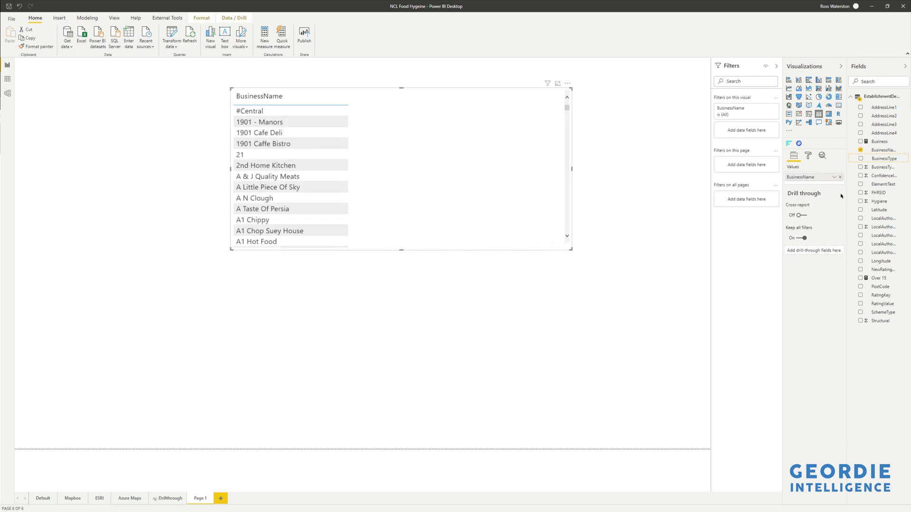
drag(875, 279, 448, 151)
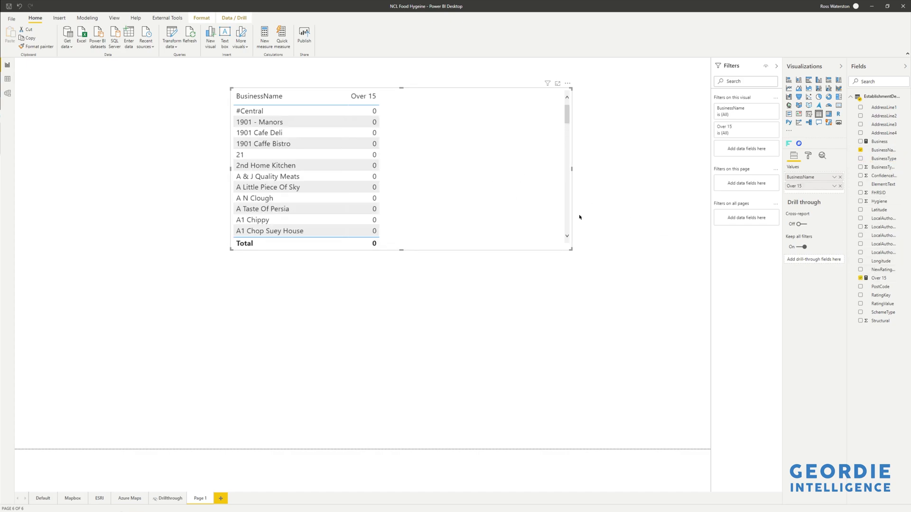
click(368, 97)
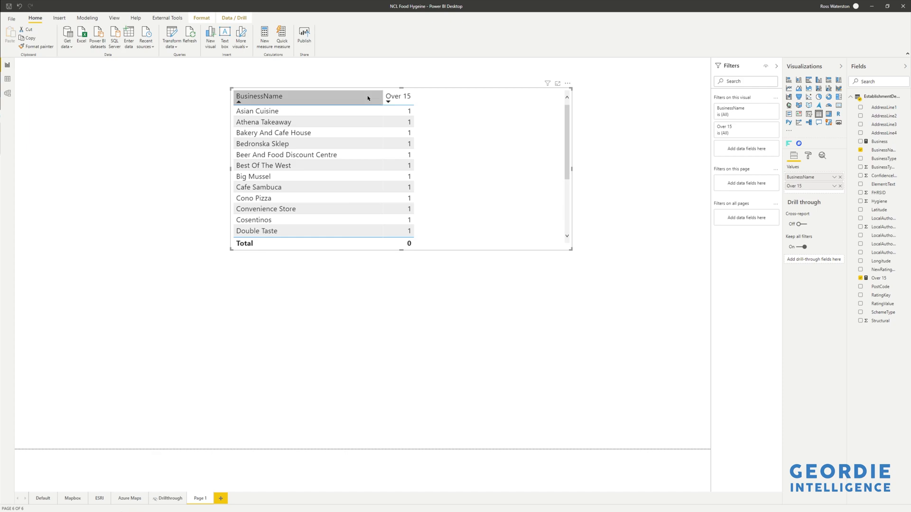
Try the Over 15 measure on its own as a card visual below the table, and delete the visual
drag(860, 279, 299, 361)
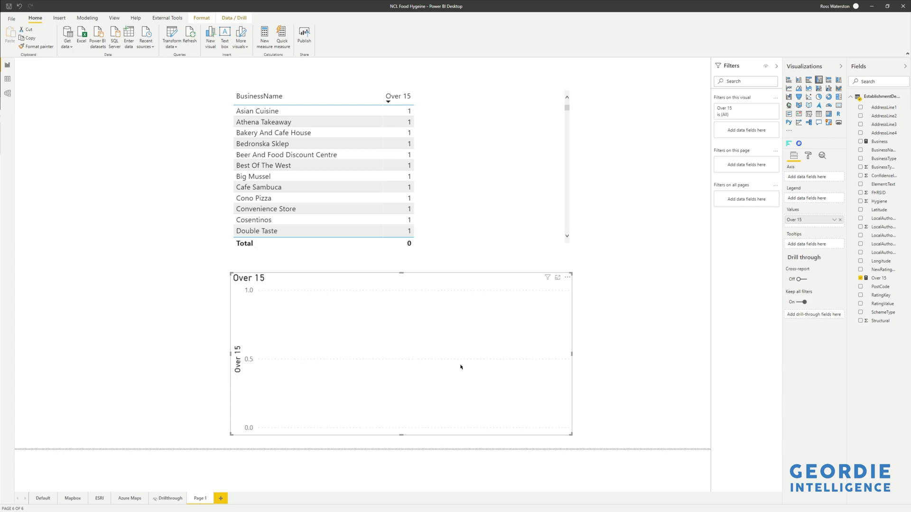
key(Delete)
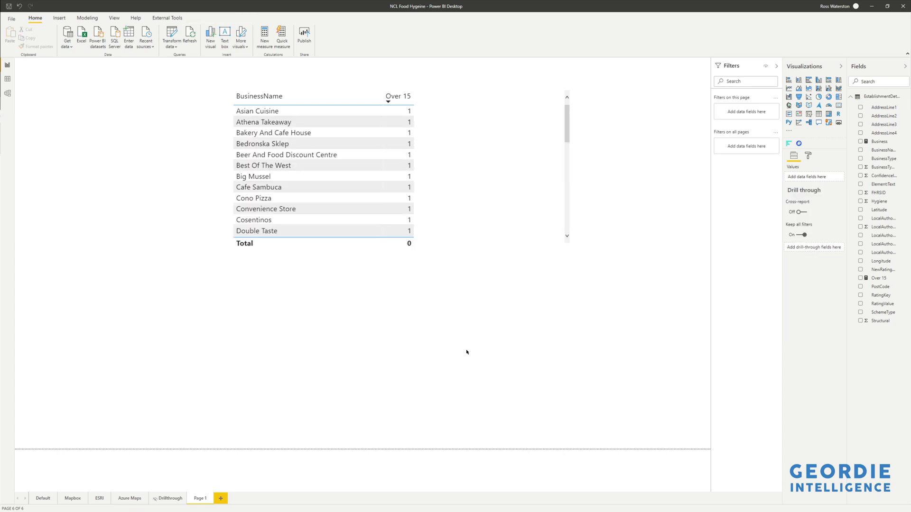
click(500, 230)
drag(866, 279, 447, 345)
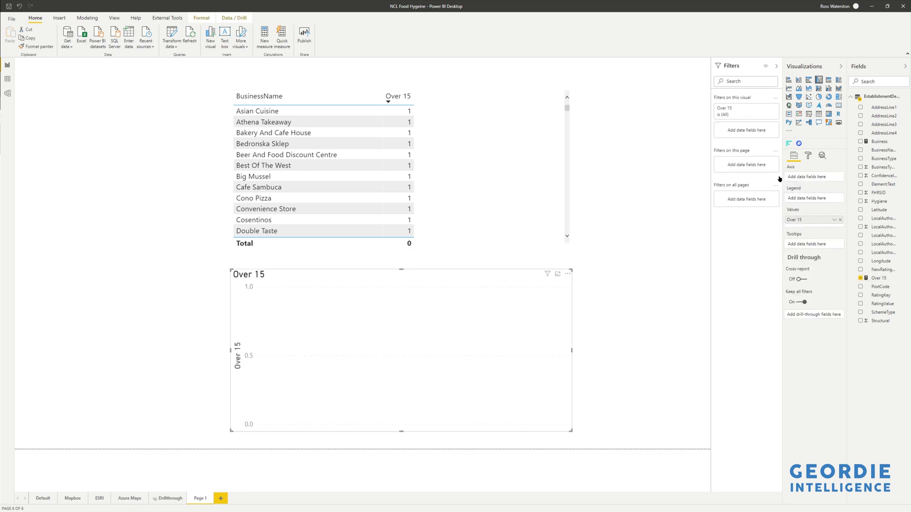
click(839, 105)
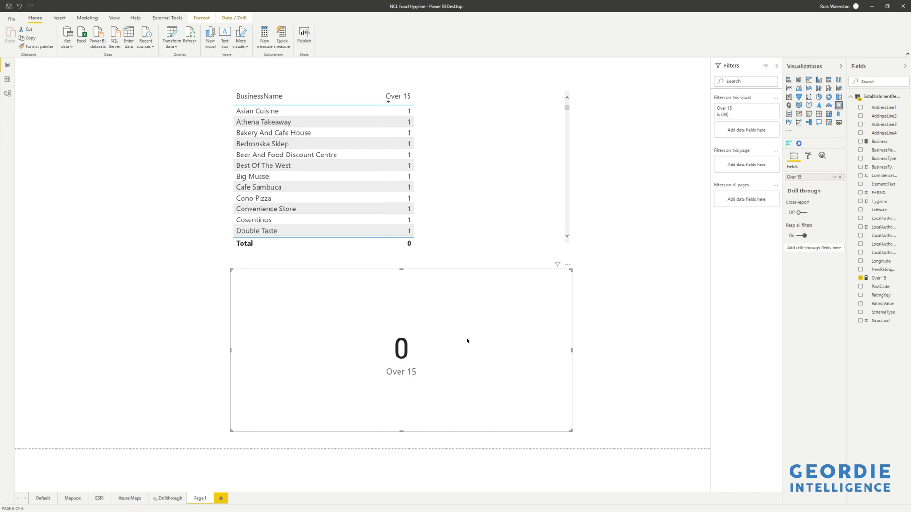
key(Delete)
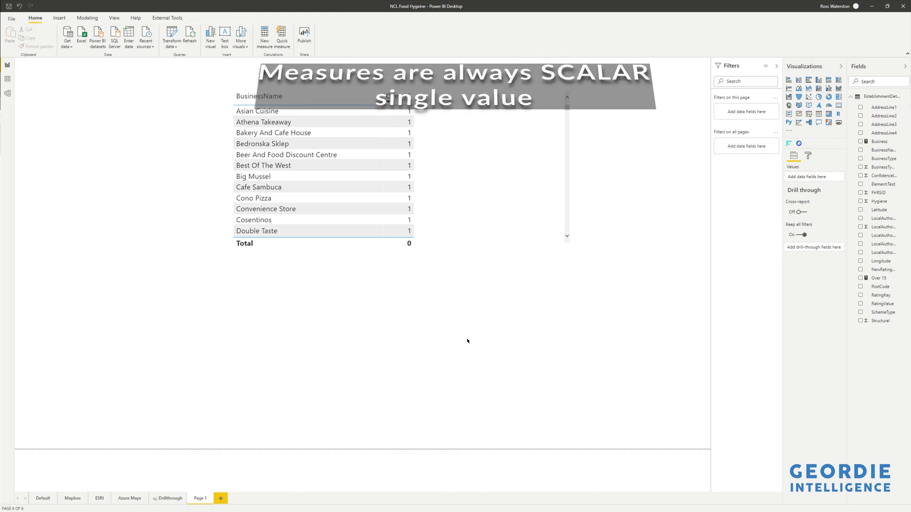
click(517, 225)
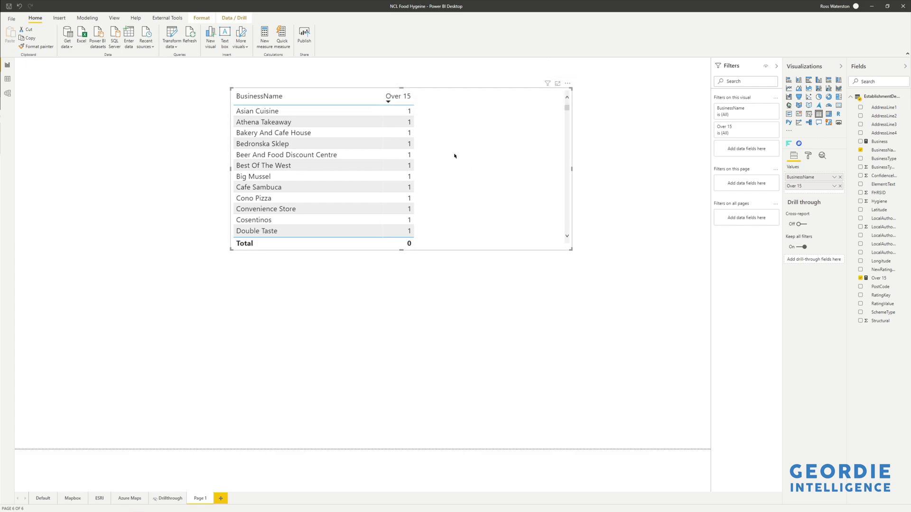
scroll(473, 174, down, 3)
scroll(455, 208, up, 3)
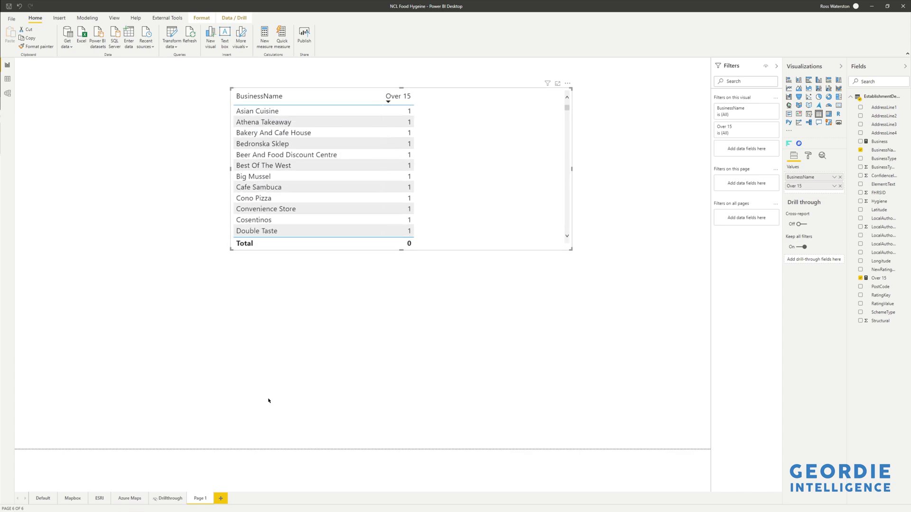
Filter the map visual on the Azure Maps page to show only items where Over 15 is 1
click(130, 498)
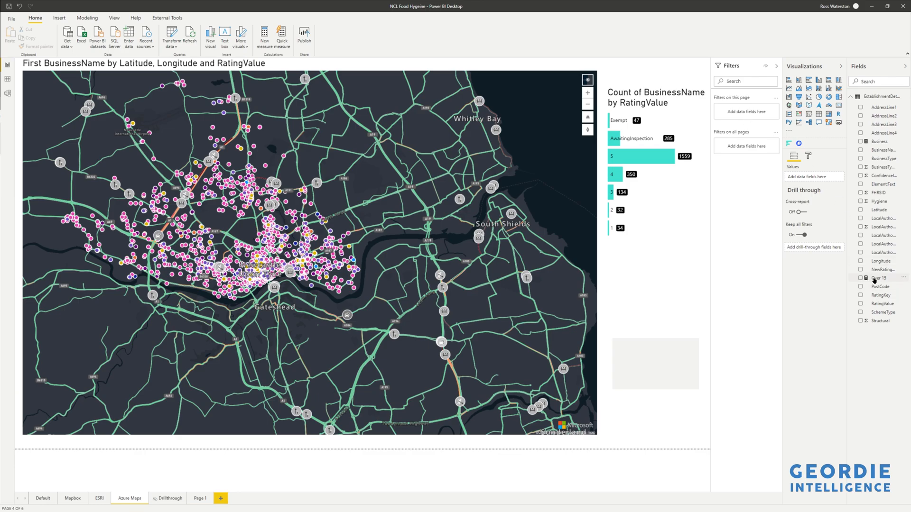
mouse_move(883, 280)
mouse_down()
mouse_move(588, 247)
mouse_move(752, 127)
mouse_move(879, 281)
mouse_up()
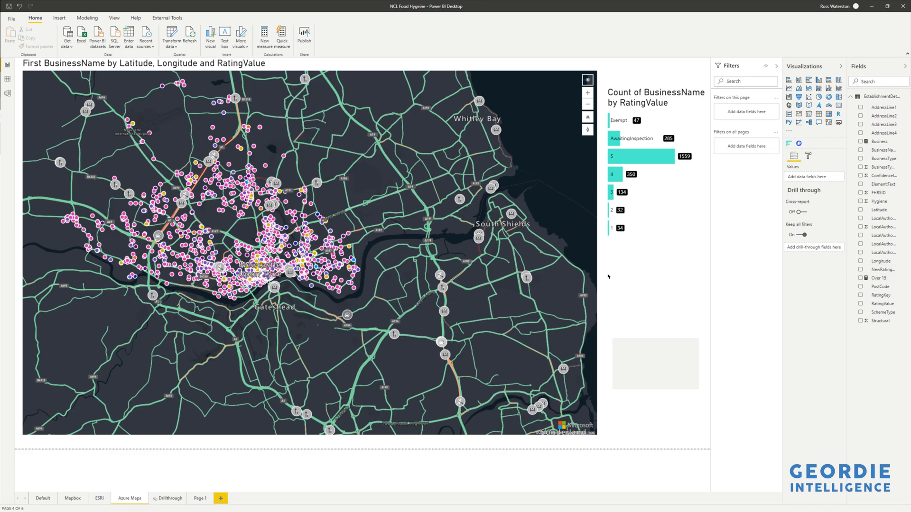
click(545, 68)
drag(882, 278, 740, 199)
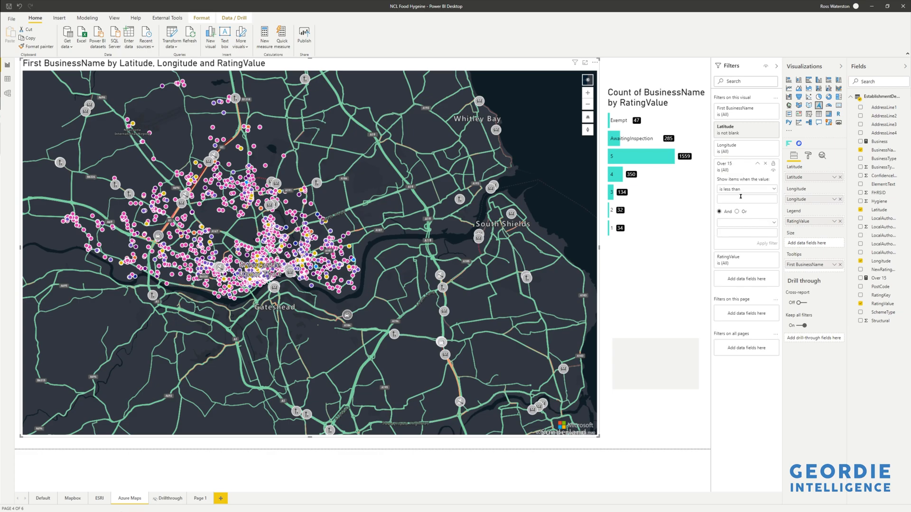
click(745, 189)
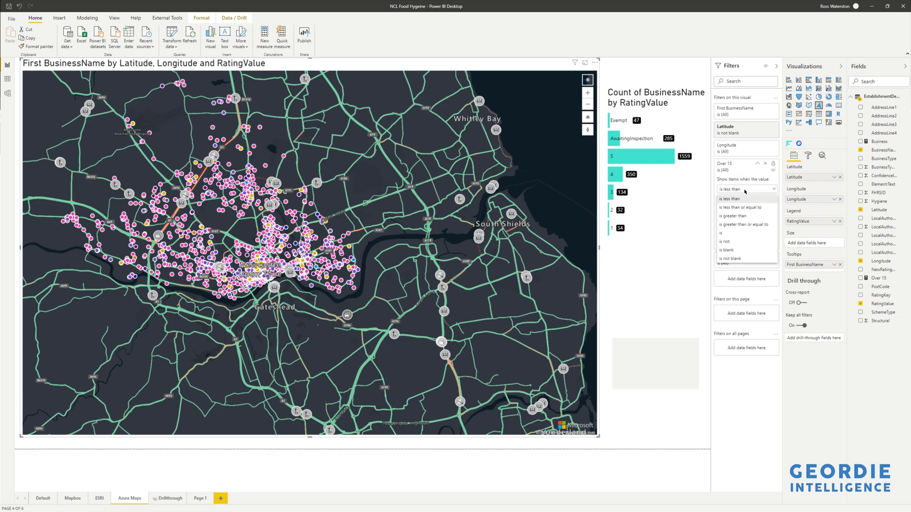
click(729, 233)
click(736, 200)
text(1)
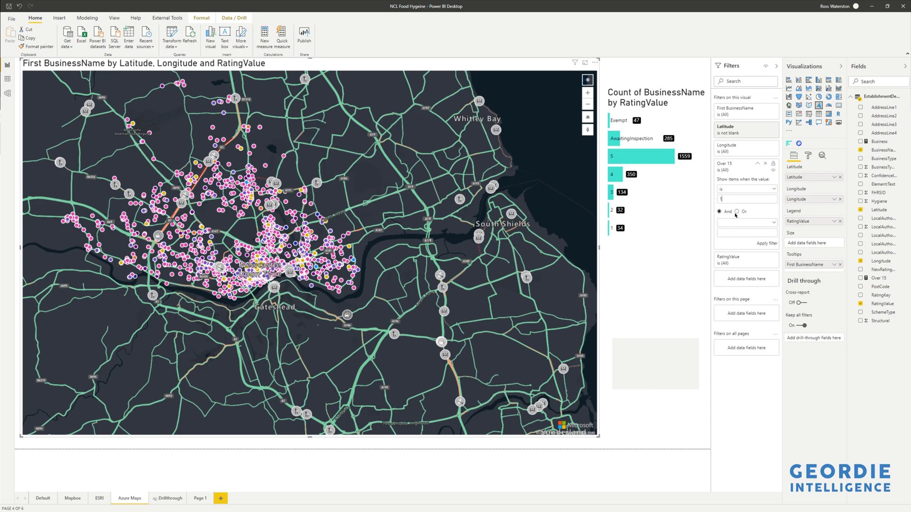
click(766, 243)
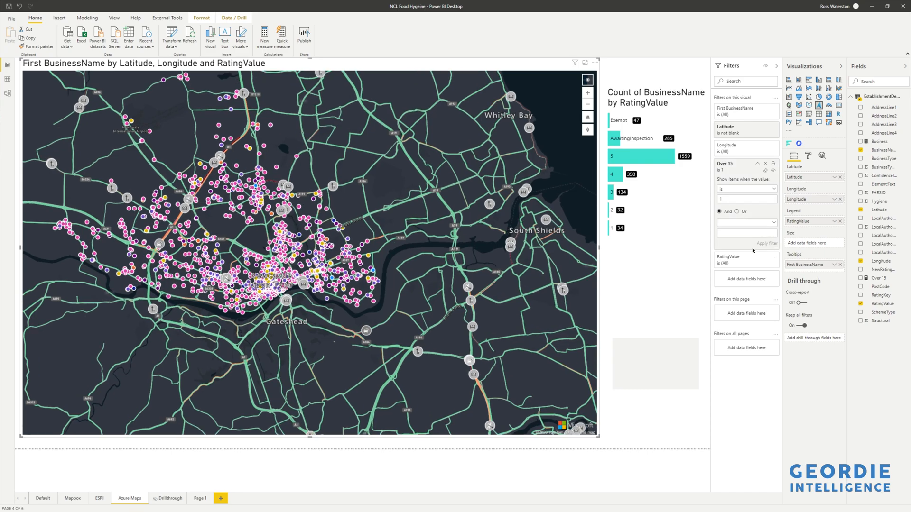
Examine the filtered establishments around Newcastle upon Tyne on the map, and remove the map's Over 15 filter
scroll(408, 312, up, 2)
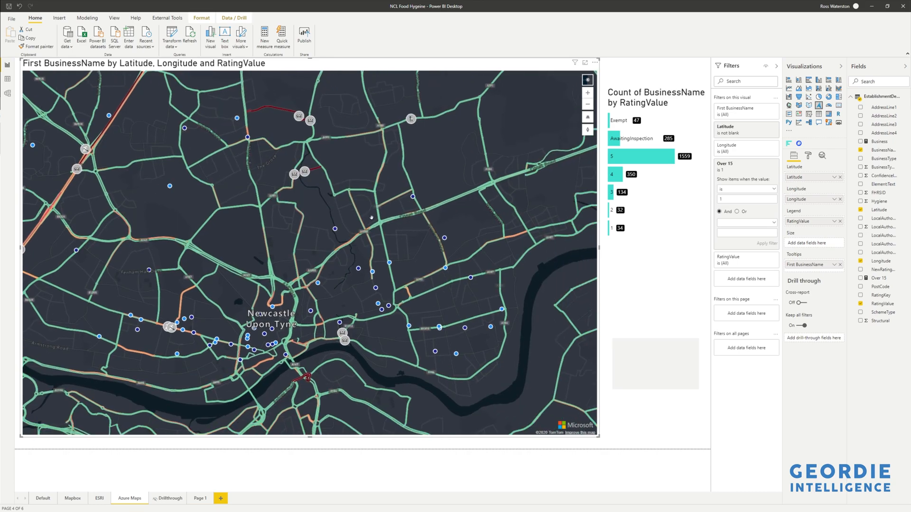
scroll(408, 312, down, 3)
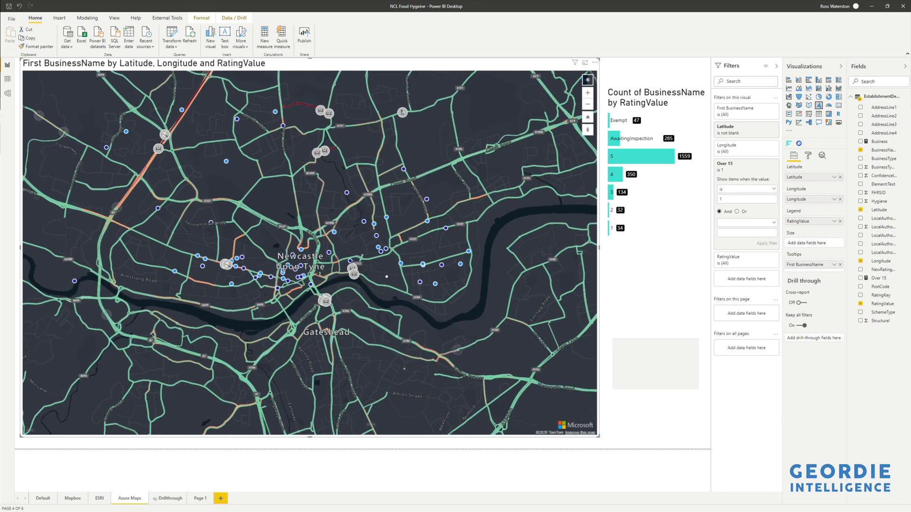
scroll(398, 299, up, 3)
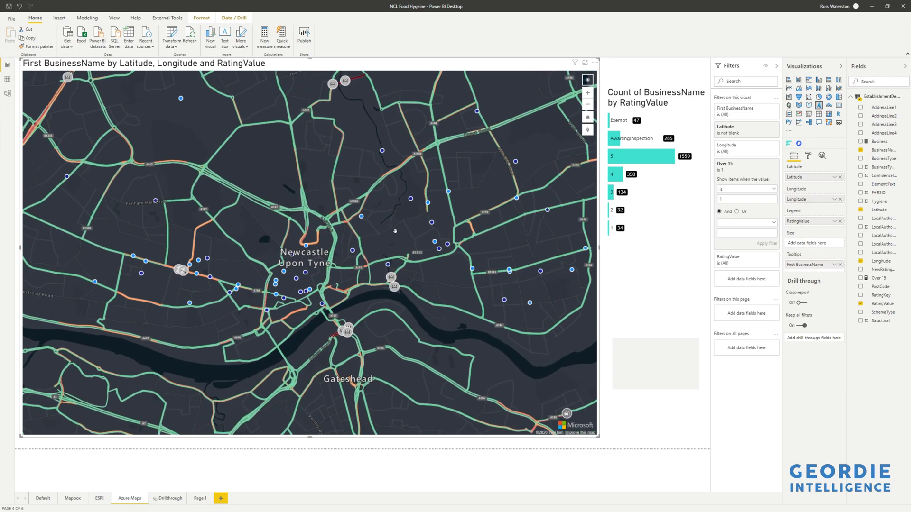
drag(417, 254, 465, 243)
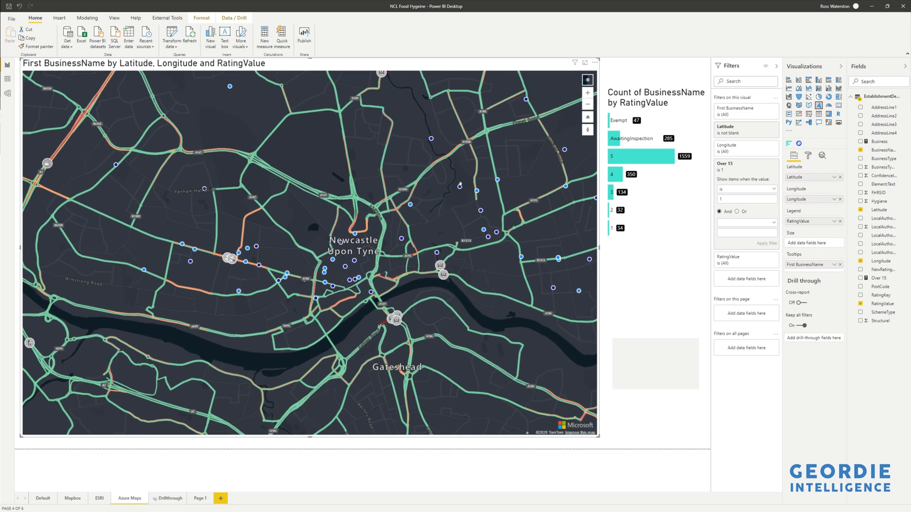
mouse_move(461, 189)
mouse_move(410, 207)
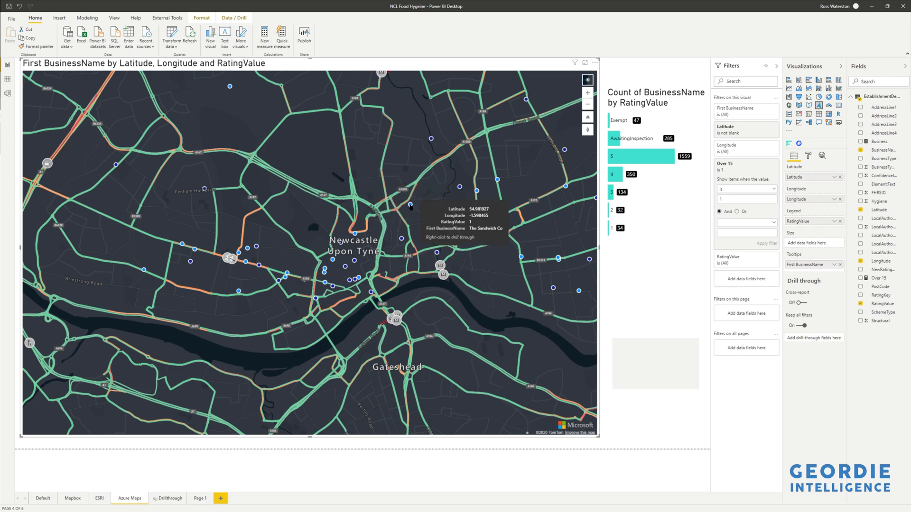
drag(482, 294, 455, 253)
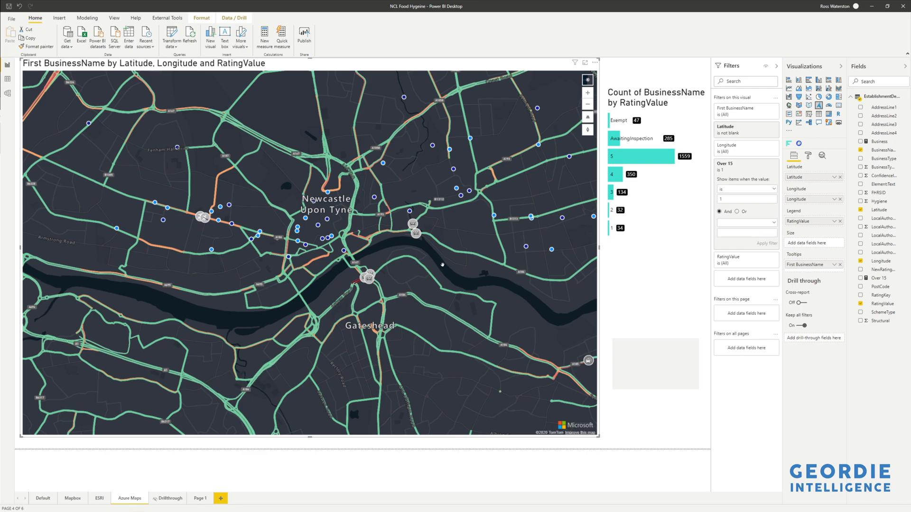
drag(463, 257, 518, 246)
mouse_move(264, 255)
mouse_down()
mouse_move(482, 269)
mouse_move(314, 250)
mouse_move(271, 260)
mouse_up()
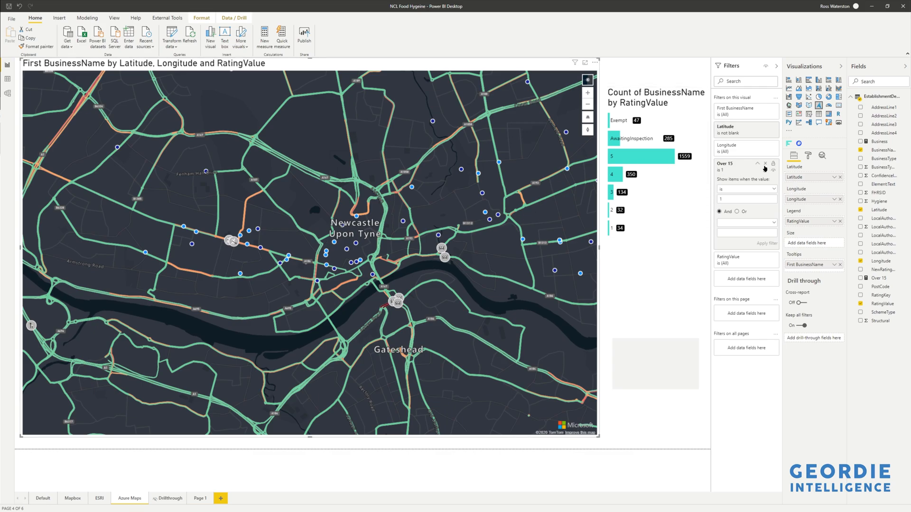
click(765, 165)
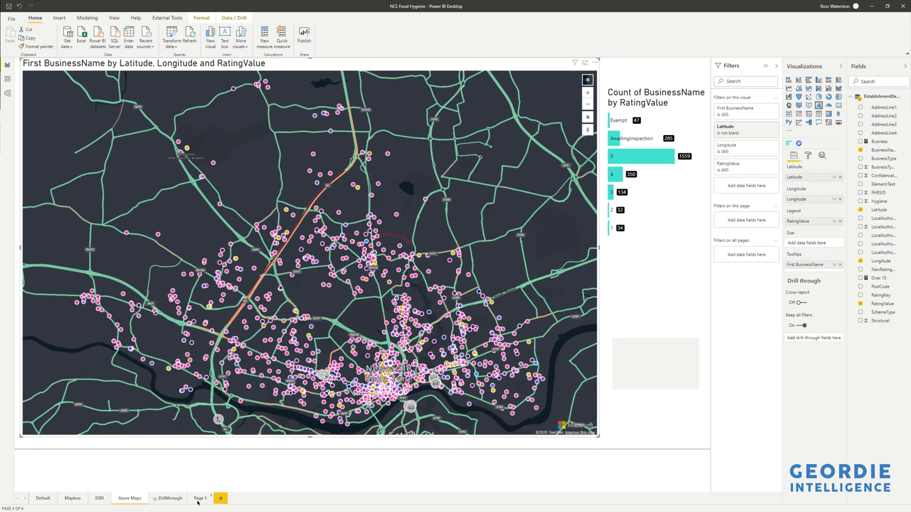
Move the table on Page 1 to the page's left edge and resize it narrower and down to the page bottom
click(197, 501)
drag(485, 158, 283, 142)
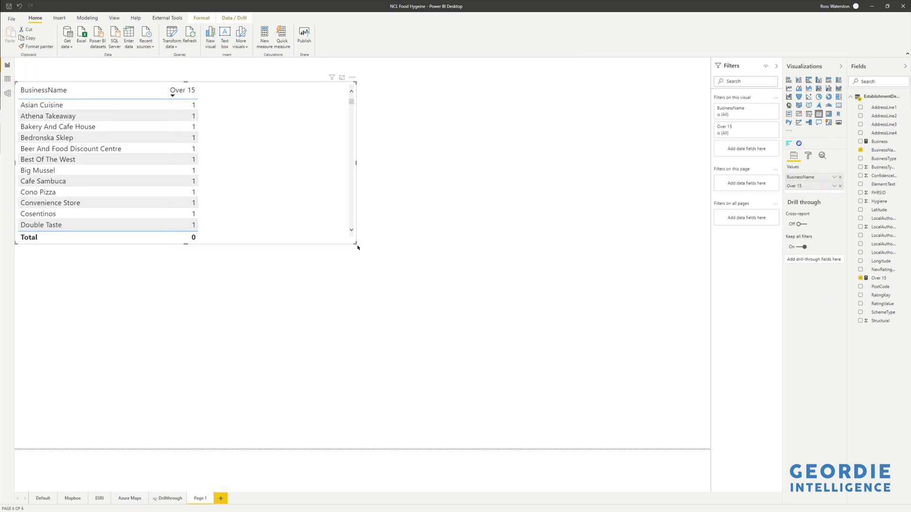
drag(355, 243, 312, 448)
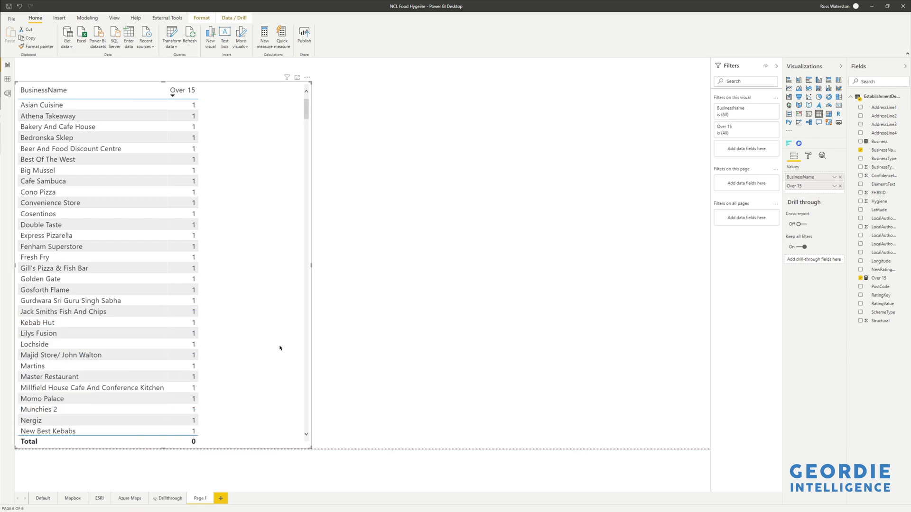
Duplicate the BusinessName and Over 15 table and place the copy beside the original, aligned with its upper edge
key(ctrl+c)
key(ctrl+v)
drag(291, 287, 611, 289)
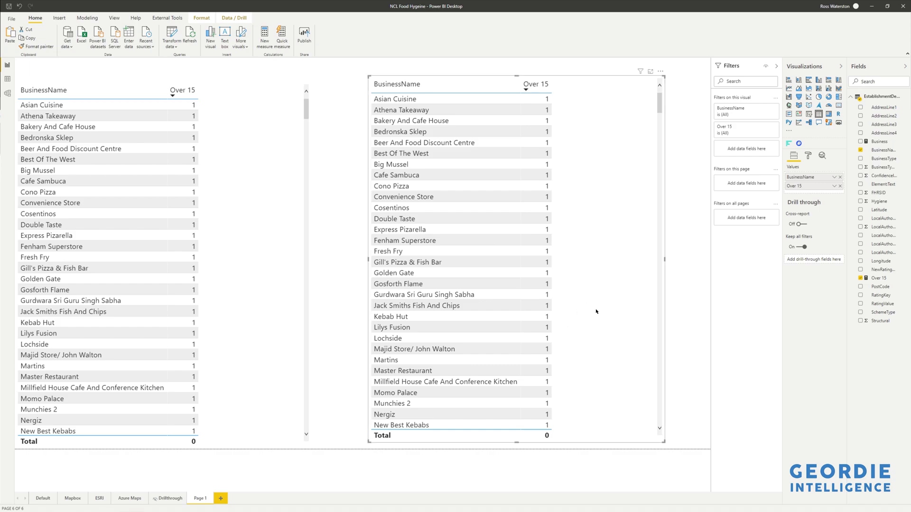
drag(619, 293, 619, 300)
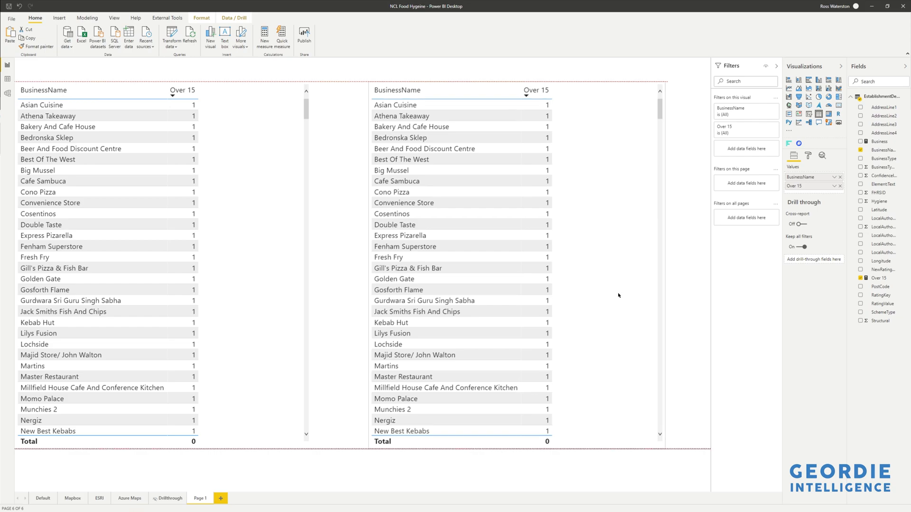
Copy the entire Over 15 formula into a new measure in the EstablishmentDetail table
click(878, 279)
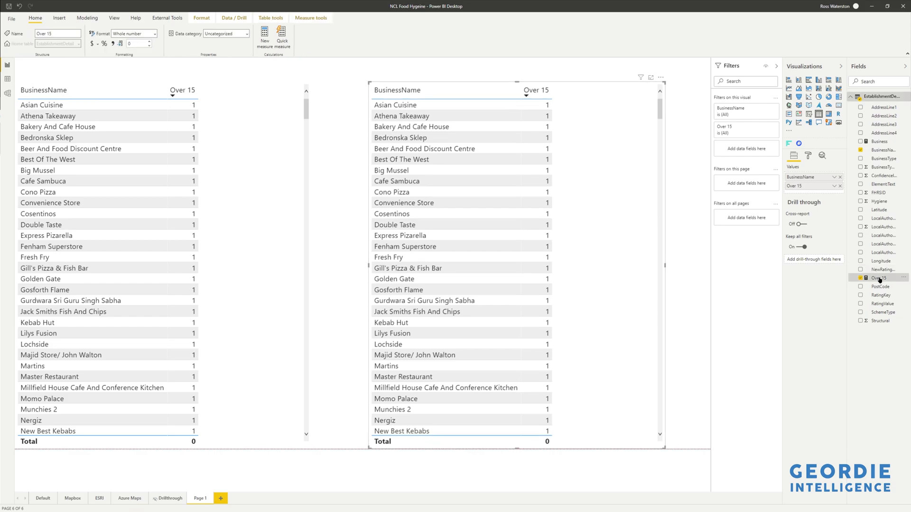
click(373, 70)
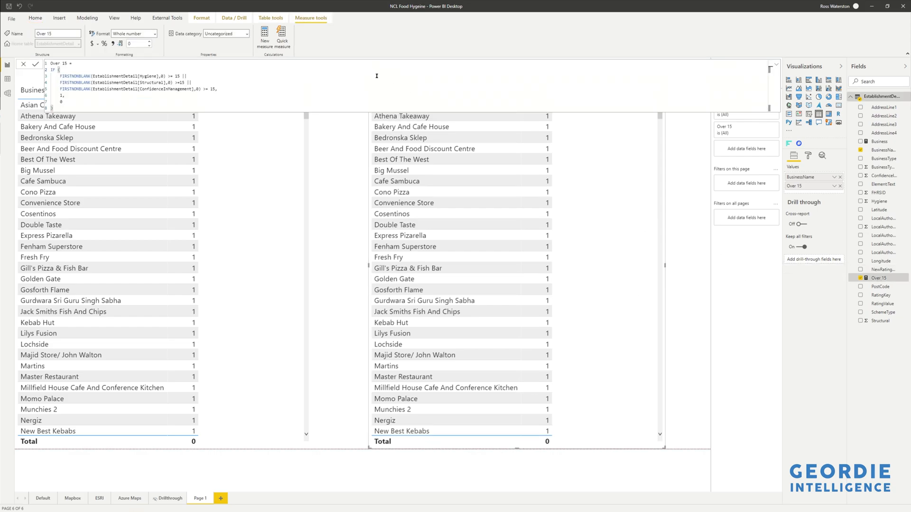
key(ctrl+a)
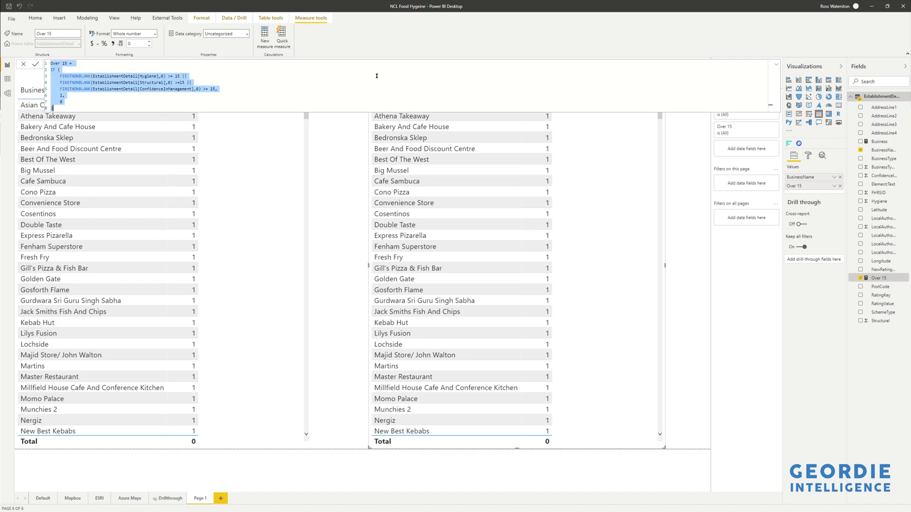
right_click(873, 100)
click(871, 106)
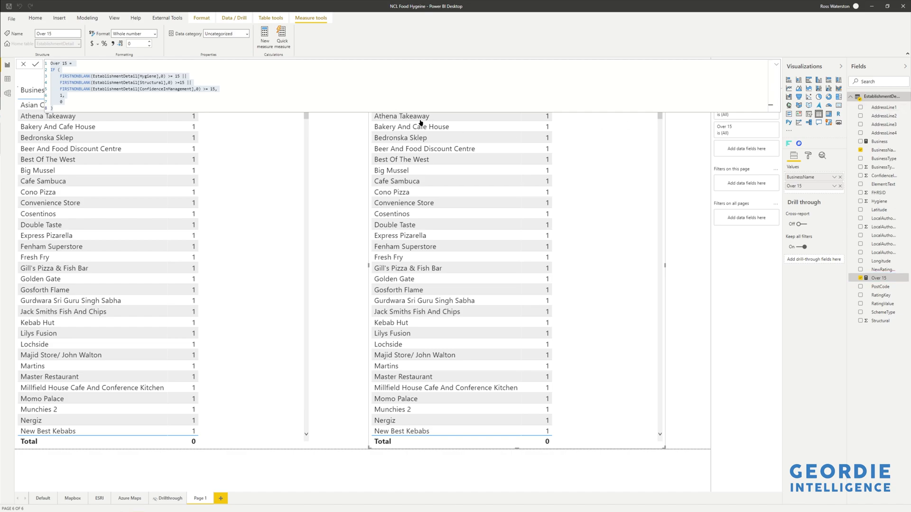
key(ctrl+v)
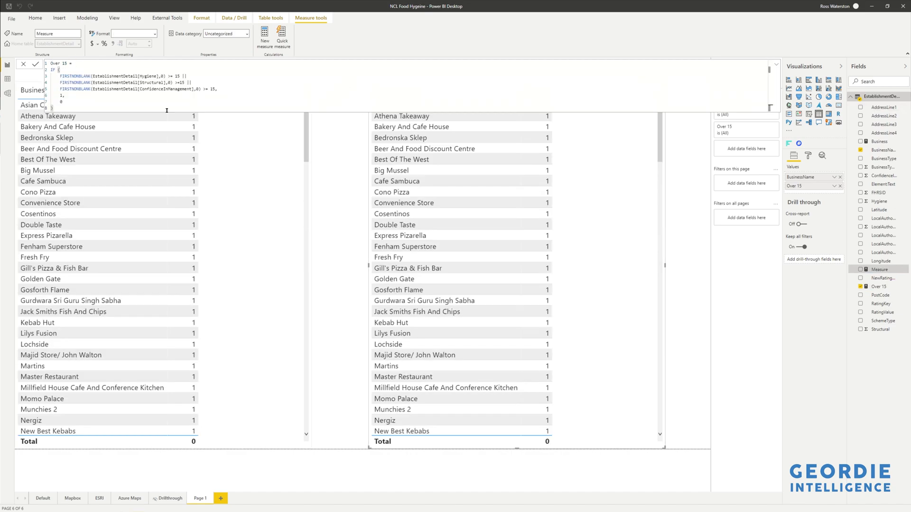
Rename the new measure in its formula to "Over 15 varIable"
click(67, 63)
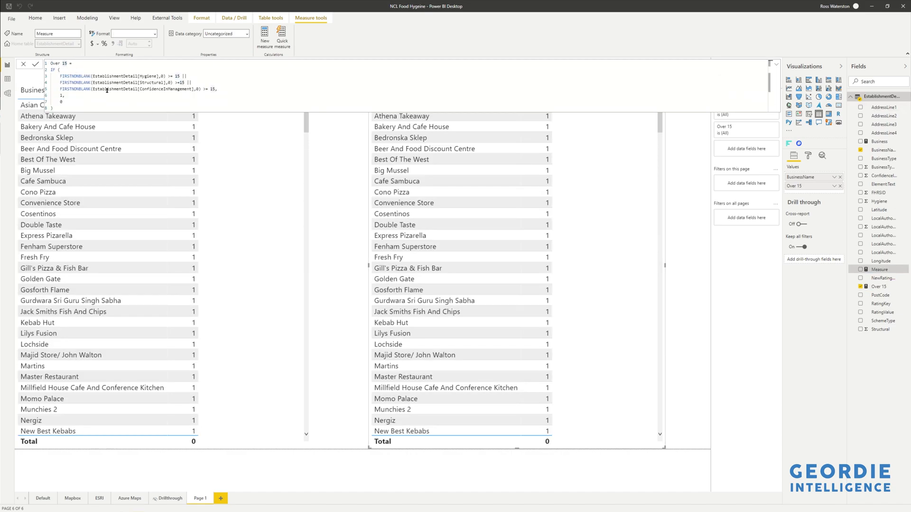
text(vars)
key(BackSpace)
text(IABLE)
key(BackSpace)
key(BackSpace)
key(BackSpace)
key(BackSpace)
key(BackSpace)
text(Table)
key(End)
Define variable T1 as FIRSTNONBLANK(EstablishmentDetail[Hygiene],0), moving that expression out of the IF condition and putting T1 in its place
key(Return)
text(VAR )
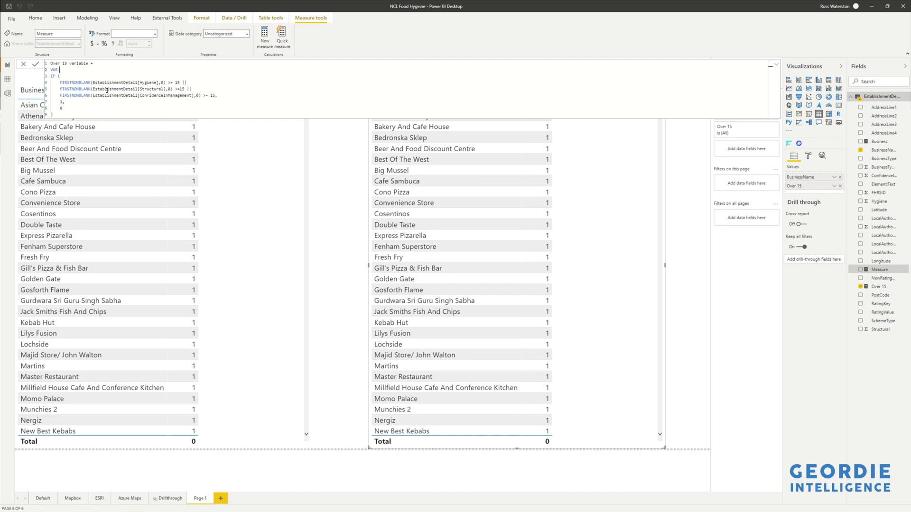
text(T1 =)
drag(165, 83, 60, 82)
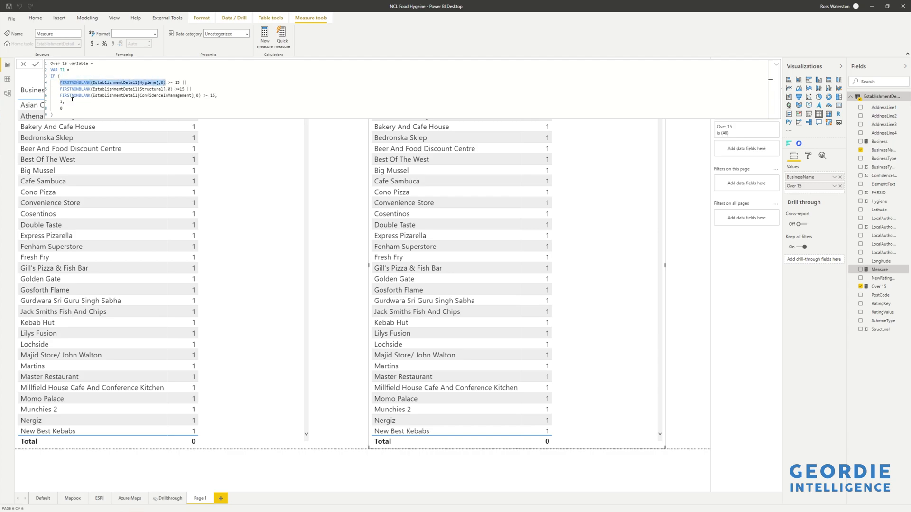
key(ctrl+x)
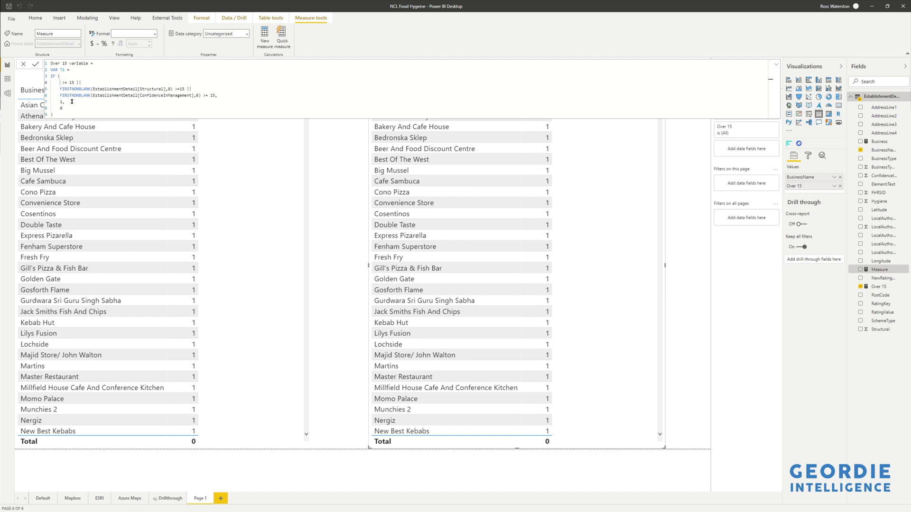
text(T1)
click(80, 71)
key(ctrl+v)
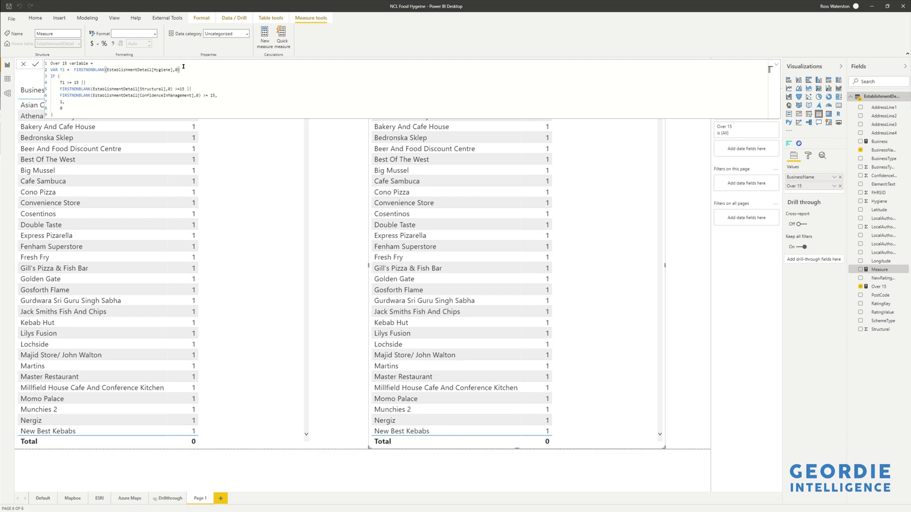
Add a RETURN line between the T1 variable and the IF function
key(Return)
key(Return)
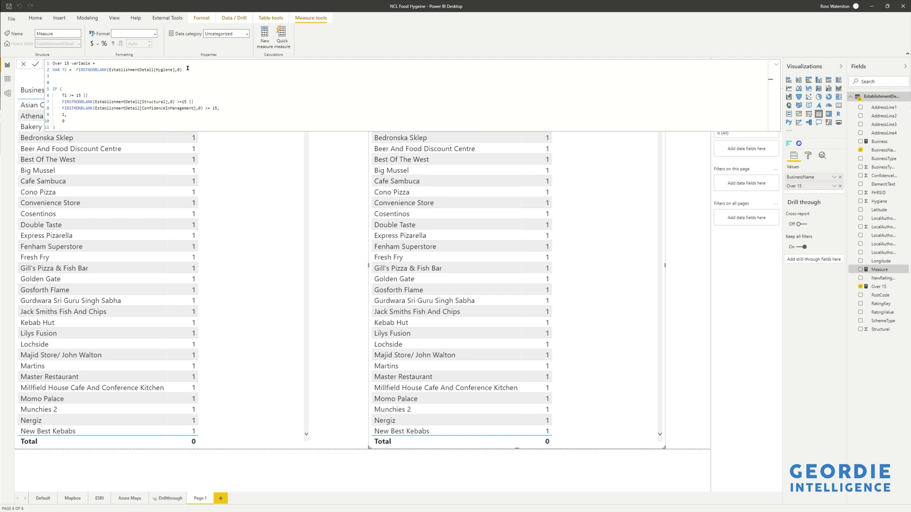
text(RETURN)
Start declarations for variables T2 and T3 on separate lines below T1, leaving their expressions empty
click(200, 71)
key(shift+Return)
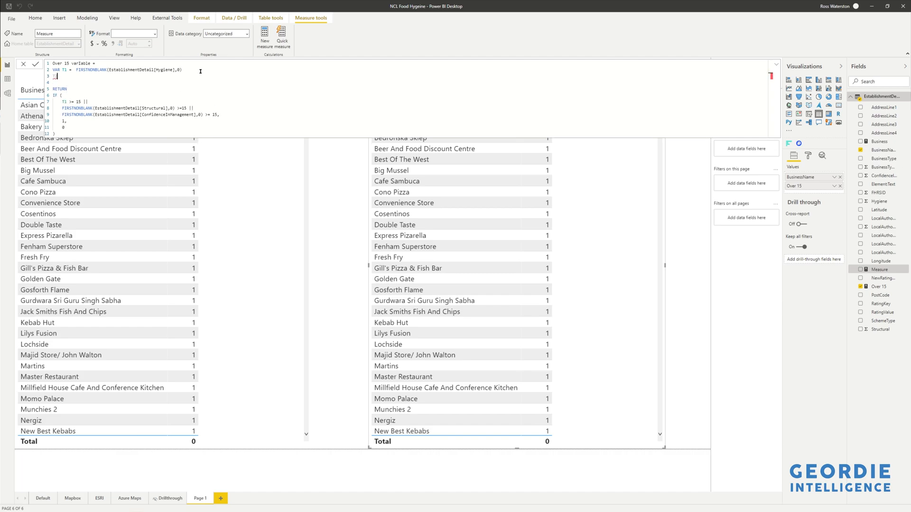
key(BackSpace)
key(BackSpace)
text(VAR T2 =)
key(shift+Return)
text(VAR T)
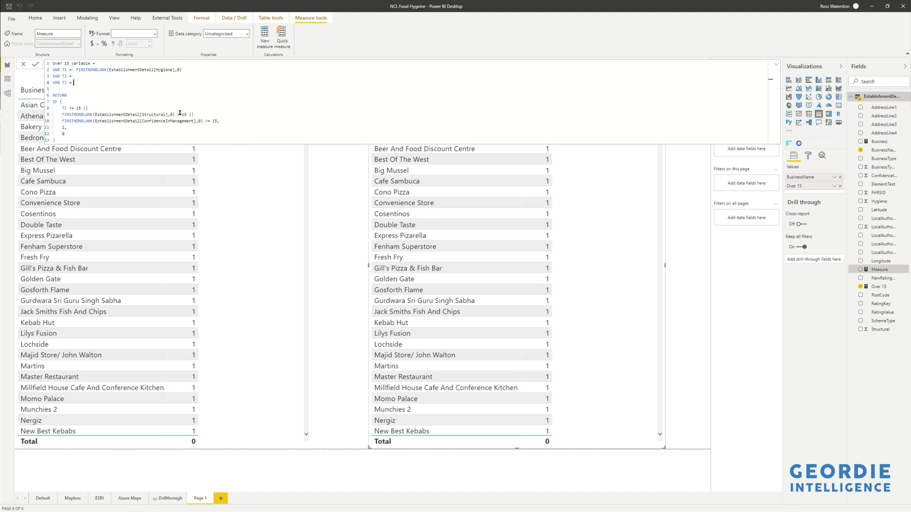
Move the FIRSTNONBLANK expression for Structural into variable T2 and use T2 >=15 in the IF condition
drag(176, 115, 60, 114)
key(ctrl+x)
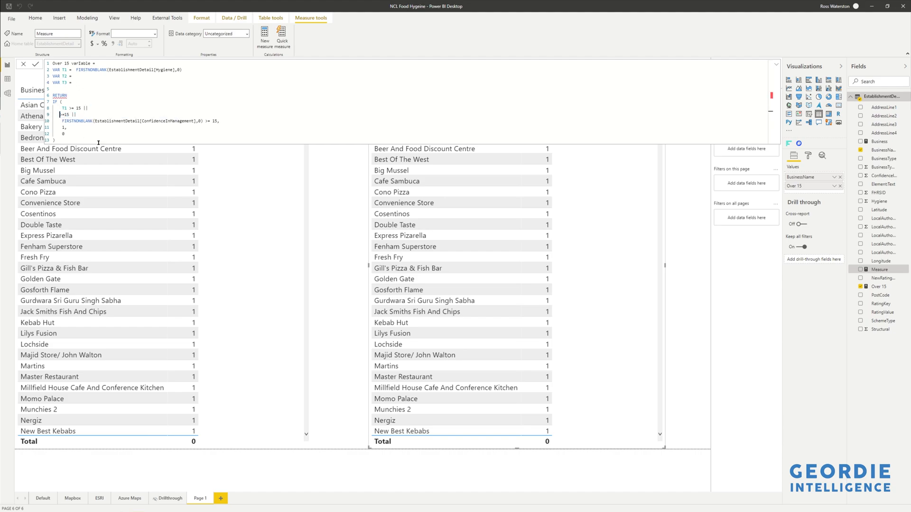
text(T)
key(Escape)
text(2)
key(Delete)
text(<)
click(94, 76)
key(ctrl+v)
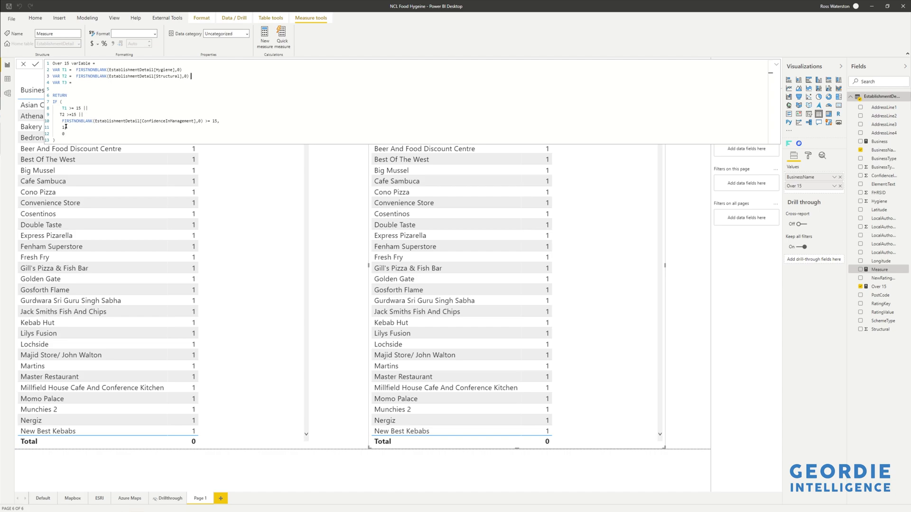
Move the FIRSTNONBLANK expression for ConfidenceInManagement into T3, use T3 in the IF condition, and commit the measure
drag(61, 121, 205, 123)
key(ctrl+x)
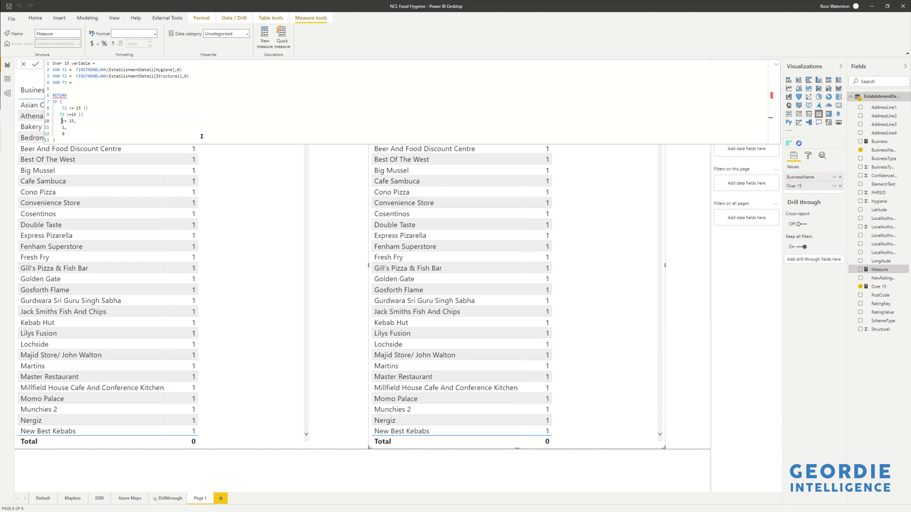
text(R)
key(BackSpace)
text(T3)
click(126, 82)
key(ctrl+v)
click(66, 121)
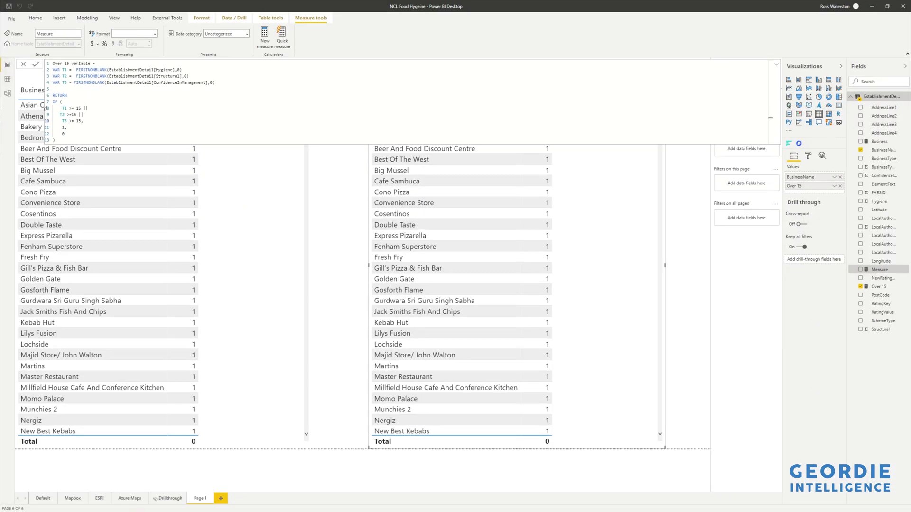
click(61, 115)
click(331, 181)
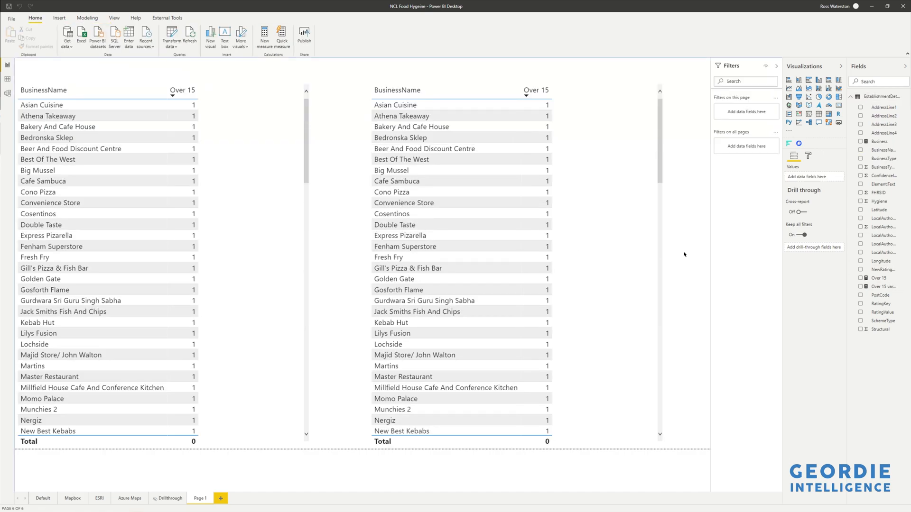
Replace the Over 15 column in the copied table with the new Over 15 variable measure
drag(883, 287, 579, 315)
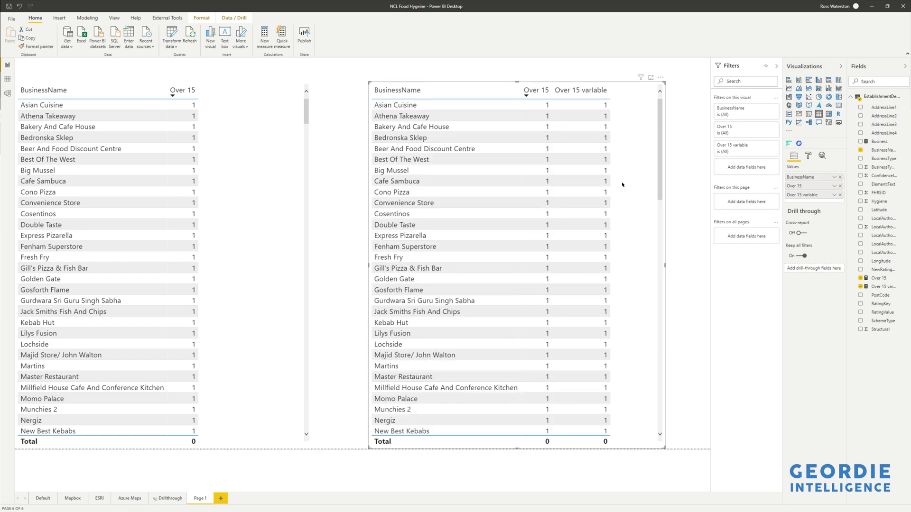
click(839, 186)
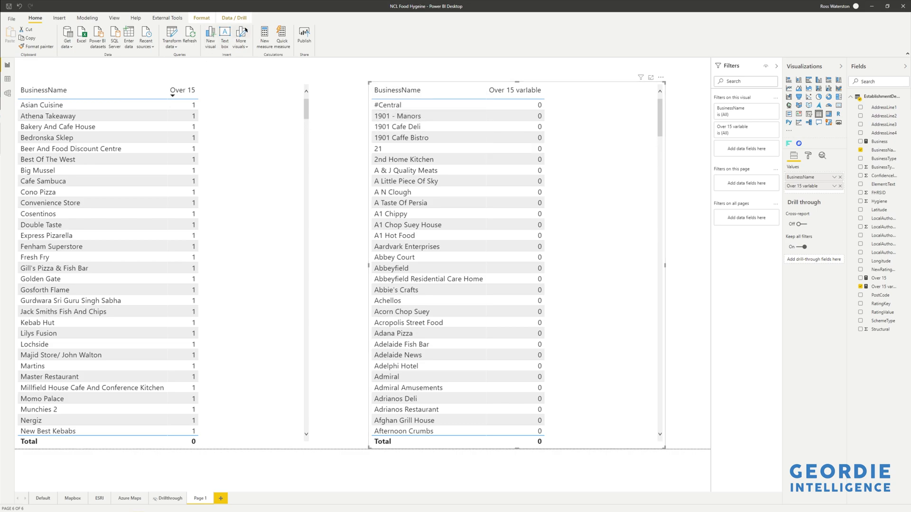
Start a Performance analyzer recording and refresh the page's visuals
click(114, 17)
click(333, 37)
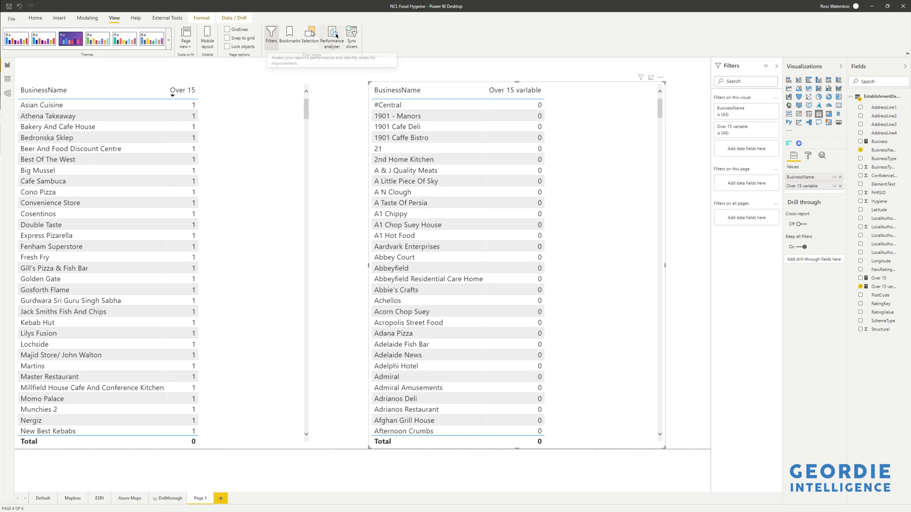
click(640, 81)
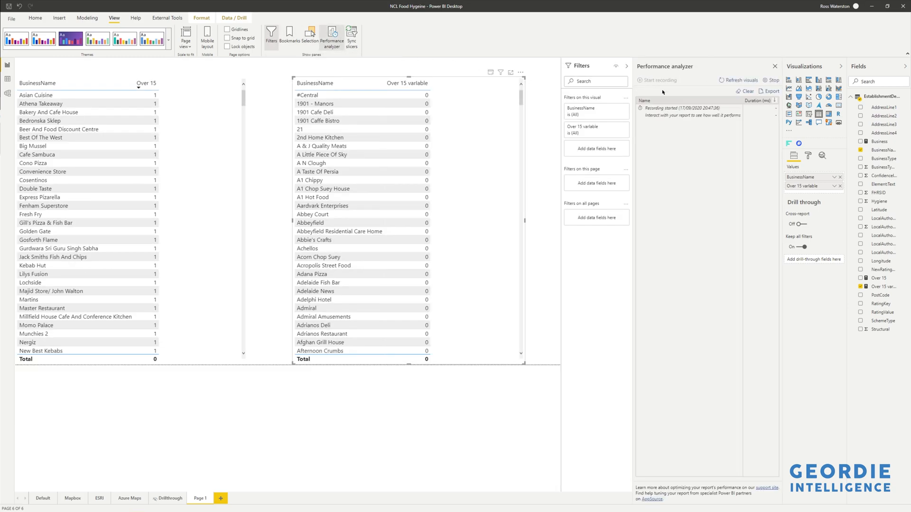
click(735, 80)
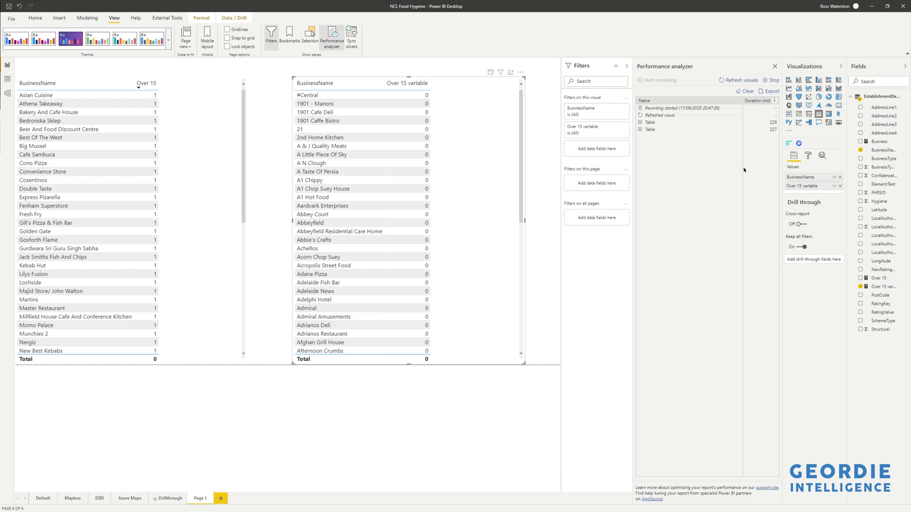
Examine the DAX query, visual display and other durations recorded for each of the two tables
click(640, 129)
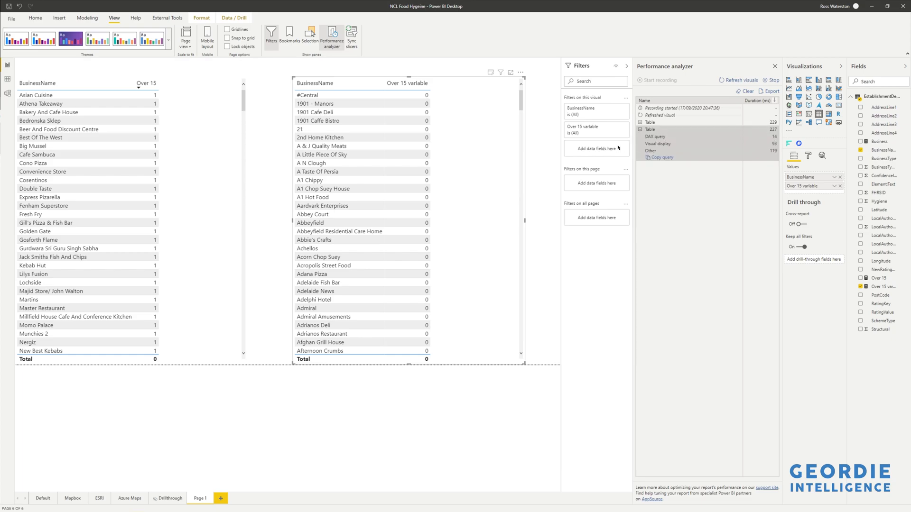
click(518, 154)
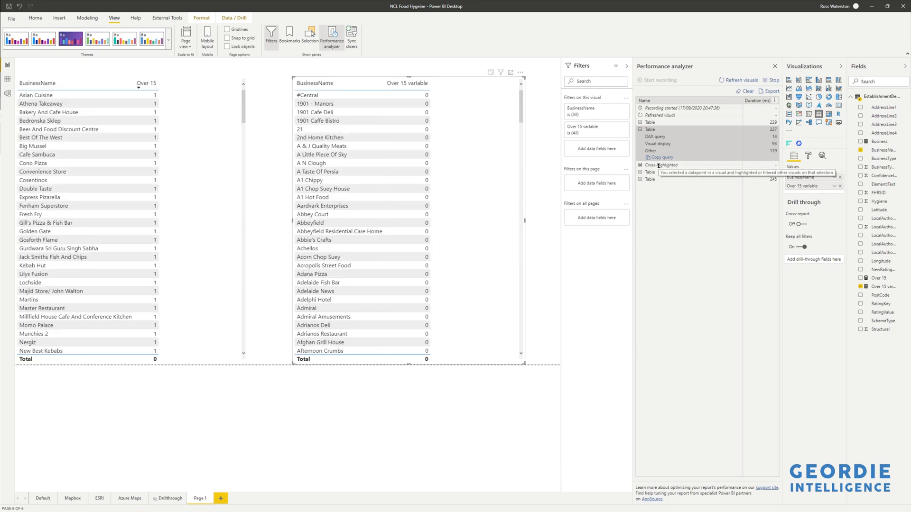
click(486, 177)
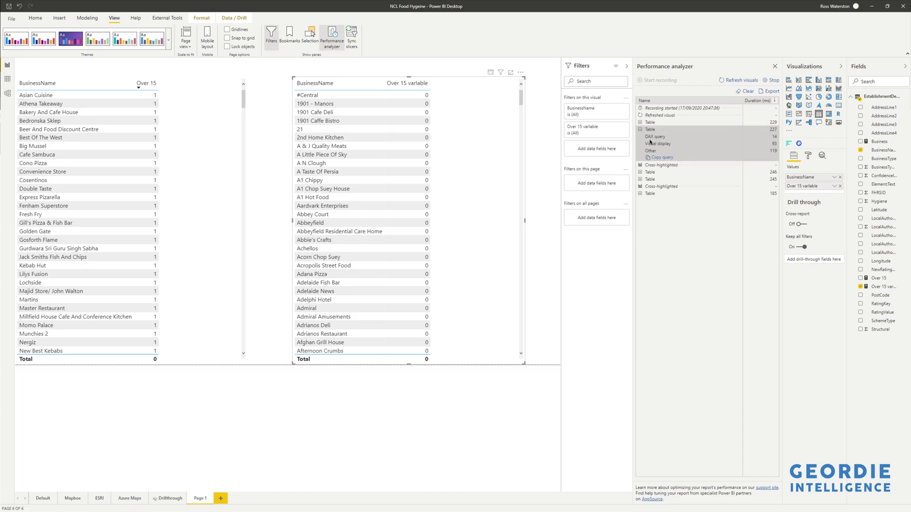
click(640, 122)
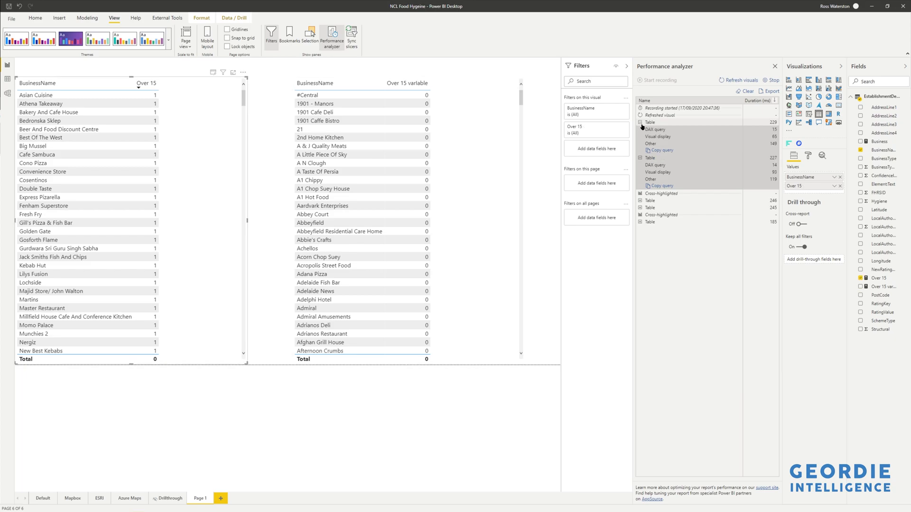
Clear the recorded performance results, restart the recording and refresh the visuals twice
click(739, 81)
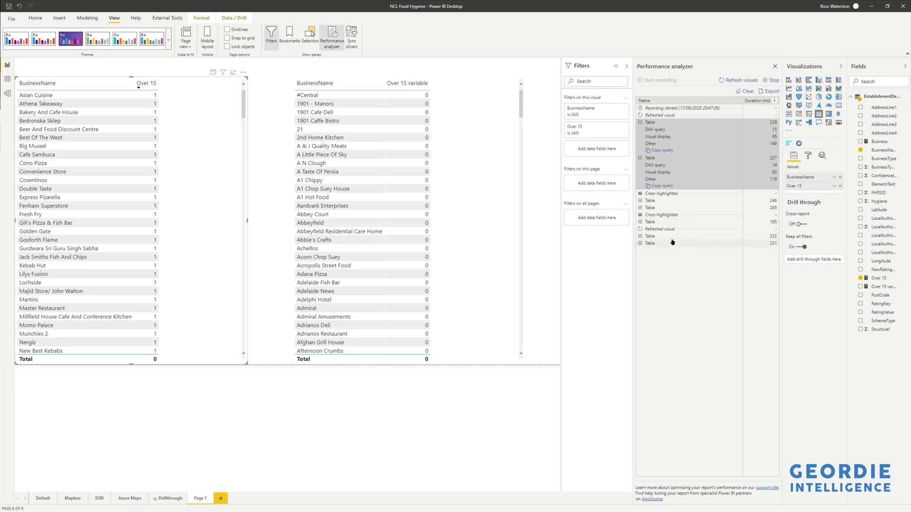
click(747, 92)
click(769, 80)
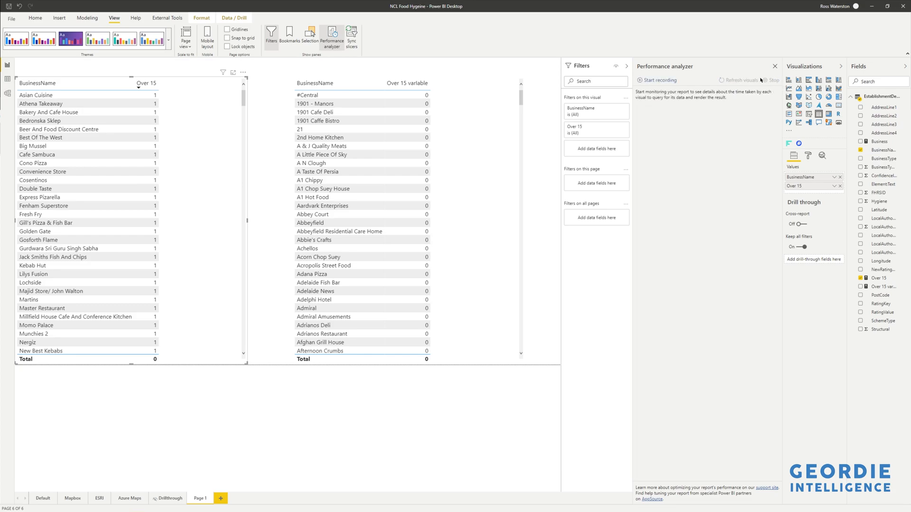
click(657, 80)
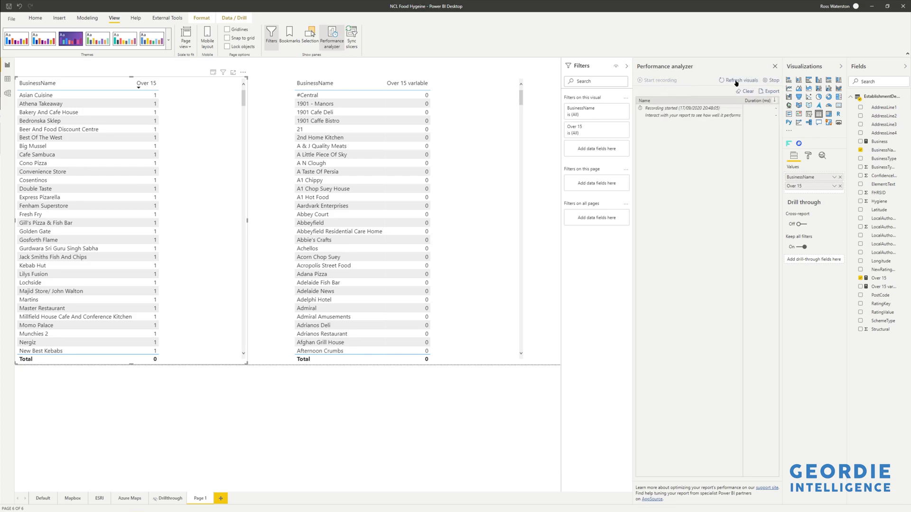
click(740, 80)
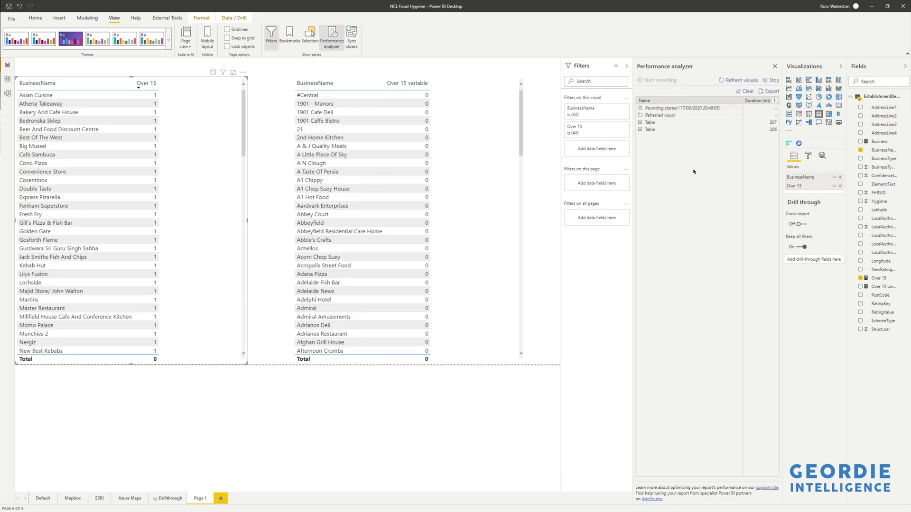
click(733, 81)
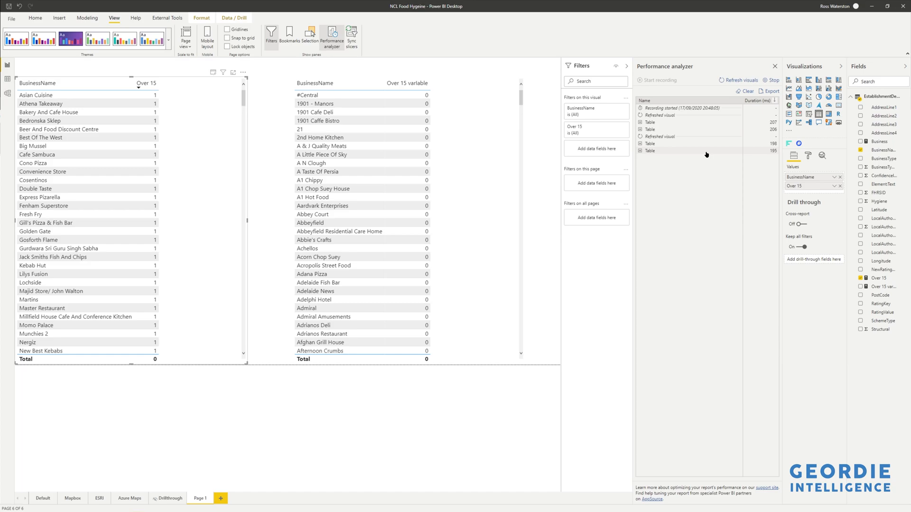
Compare the duration breakdowns of both tables across the two refreshes and stop the performance recording
click(639, 151)
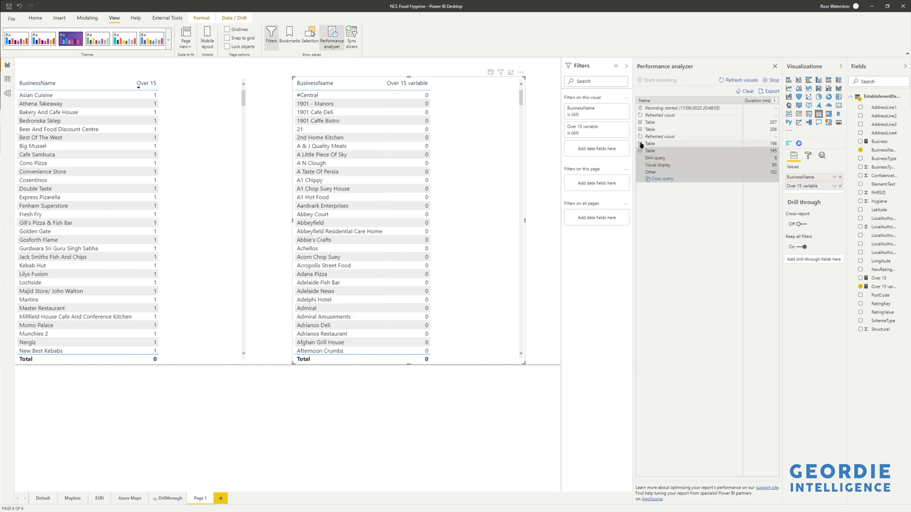
click(640, 143)
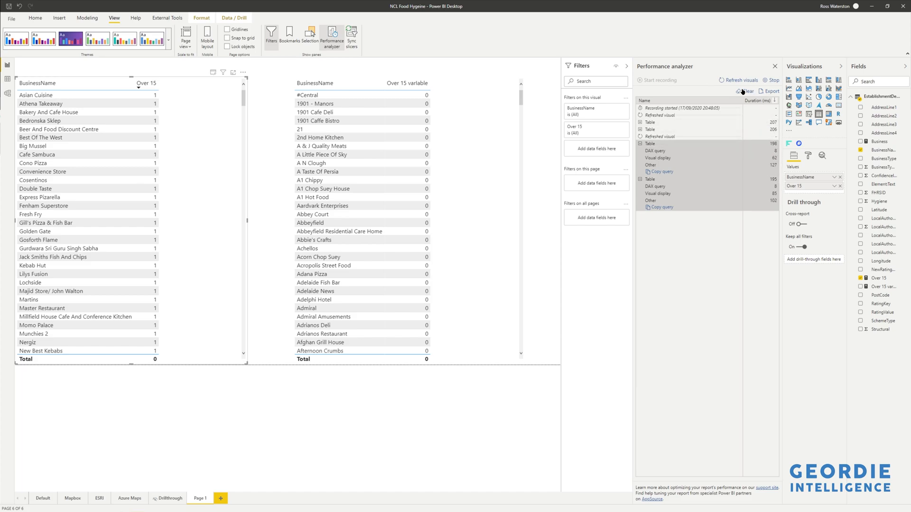
click(648, 124)
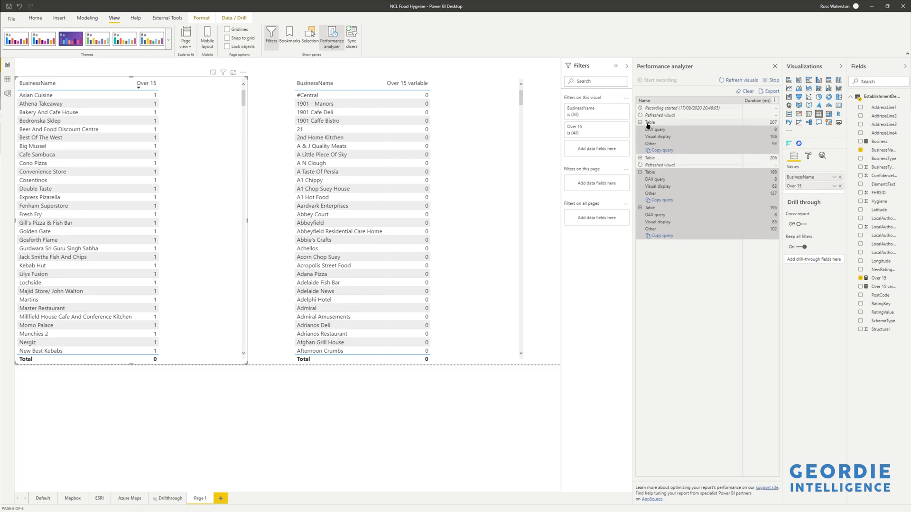
click(650, 159)
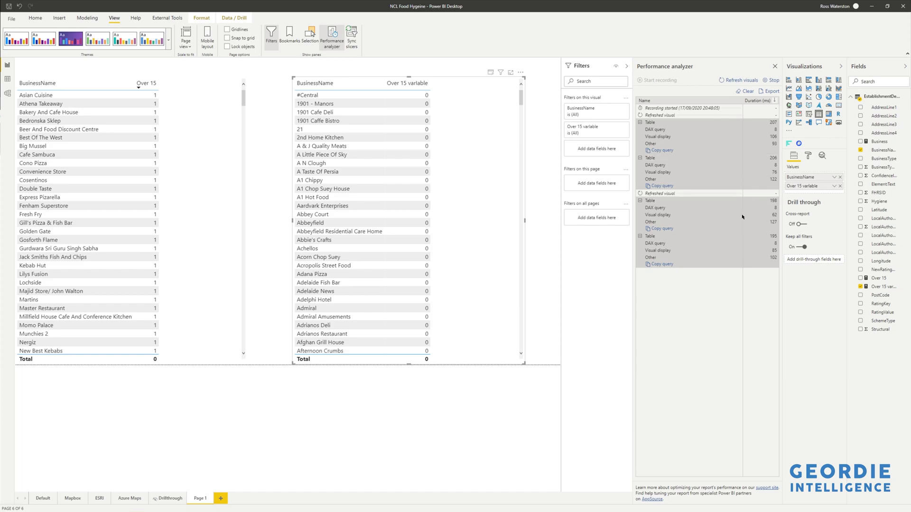
click(640, 158)
click(640, 122)
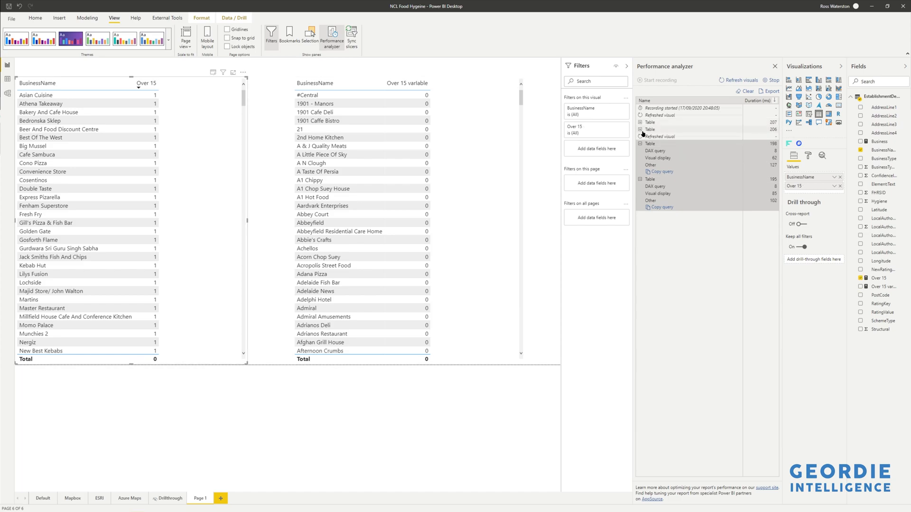
click(640, 180)
click(769, 80)
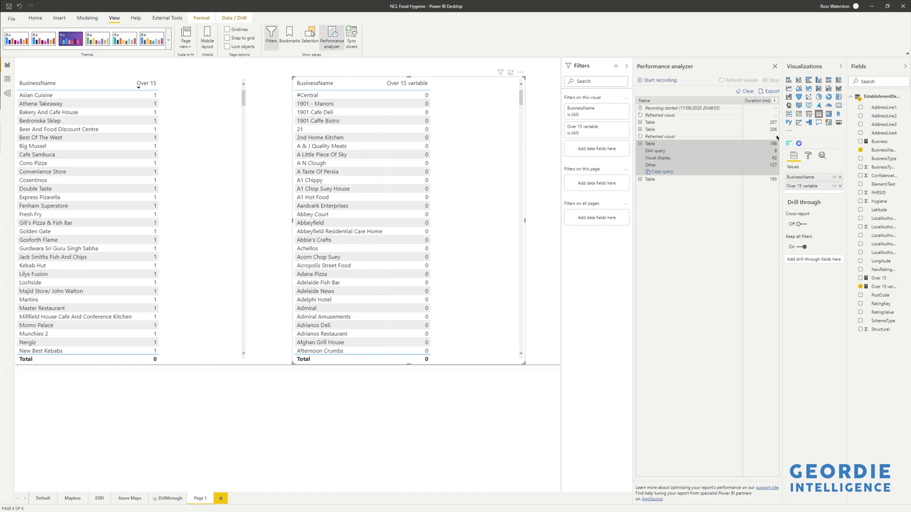
Open the formula of the Over 15 variable measure and add a blank line below the T3 variable
click(877, 287)
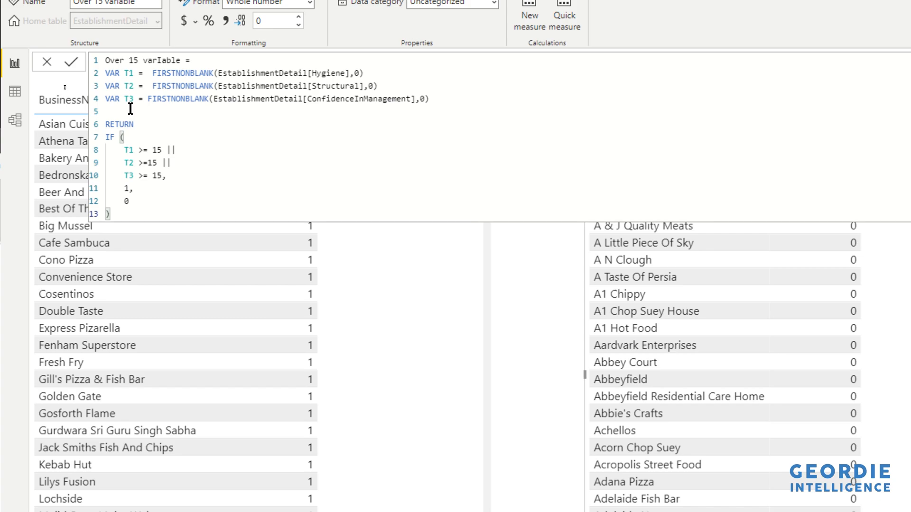
click(510, 98)
key(Return)
Try Day as a variable name on the line below T3, and delete the trial text
text(v)
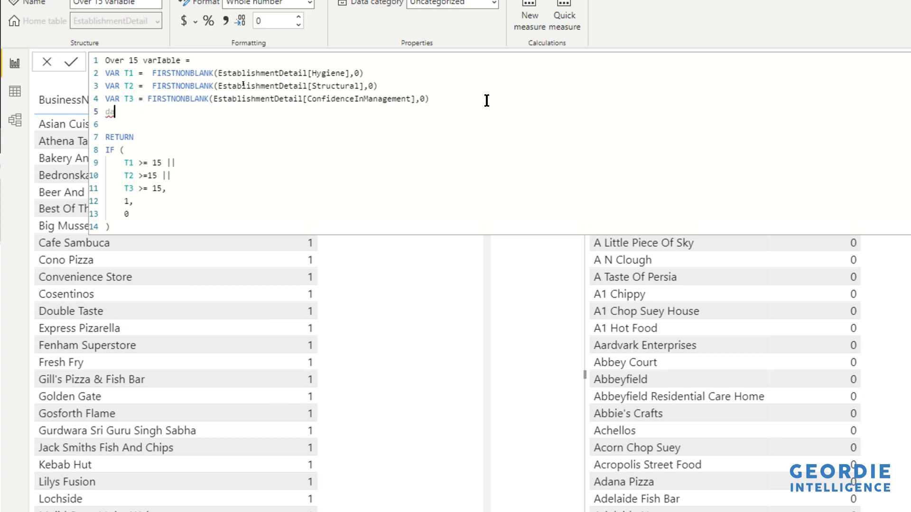
text(ar day)
key(BackSpace)
key(BackSpace)
key(BackSpace)
key(BackSpace)
text(Day)
key(BackSpace)
key(BackSpace)
key(BackSpace)
key(BackSpace)
key(BackSpace)
key(BackSpace)
key(BackSpace)
key(BackSpace)
Try declaring a variable called number below T3, and remove the trial declaration
text(var number)
key(BackSpace)
key(BackSpace)
key(BackSpace)
key(BackSpace)
key(BackSpace)
key(BackSpace)
key(BackSpace)
key(BackSpace)
key(BackSpace)
key(BackSpace)
key(BackSpace)
Try declaring a variable called text below T3, and erase that declaration
text(var text =)
key(BackSpace)
key(BackSpace)
key(BackSpace)
key(BackSpace)
key(BackSpace)
key(BackSpace)
key(BackSpace)
key(BackSpace)
key(BackSpace)
key(BackSpace)
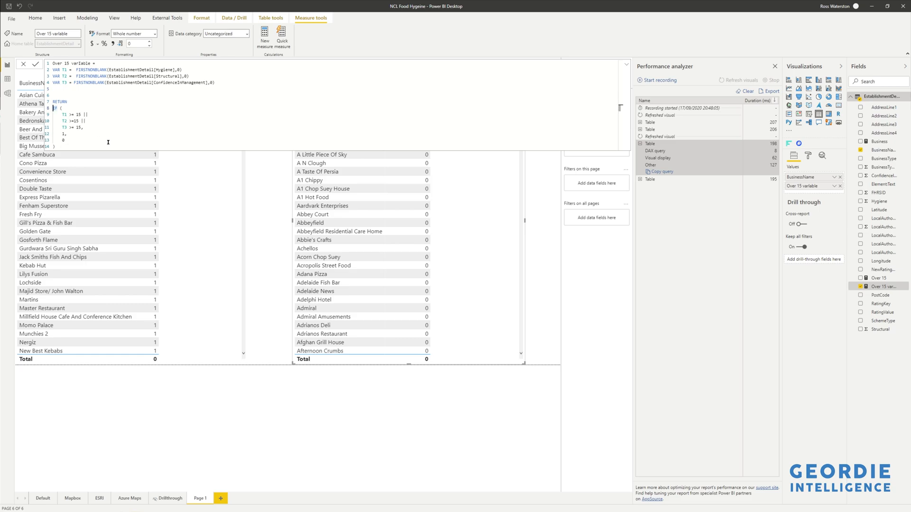
Replace the whole IF block after RETURN with T1, commit the measure and collapse its formula
key(shift+Down)
key(shift+Down)
key(shift+Down)
key(shift+Down)
key(shift+Down)
key(shift+Down)
key(shift+End)
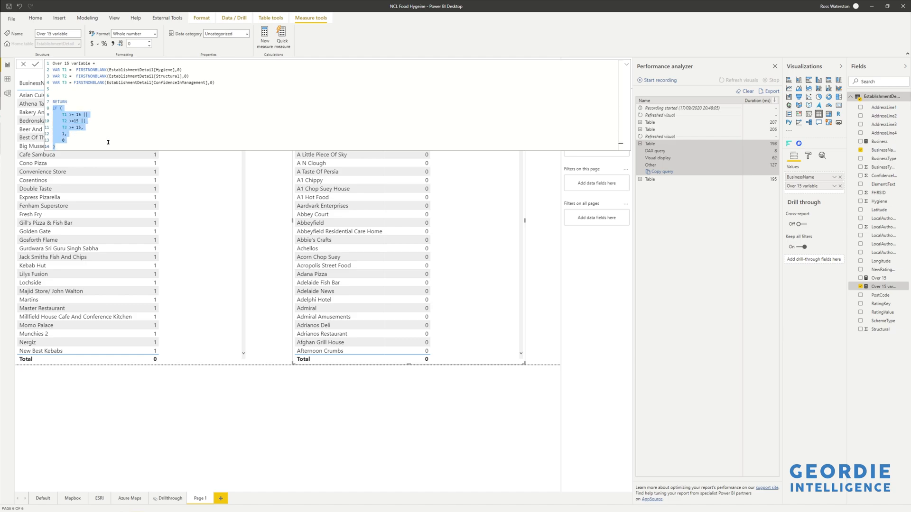
text(T1)
key(Escape)
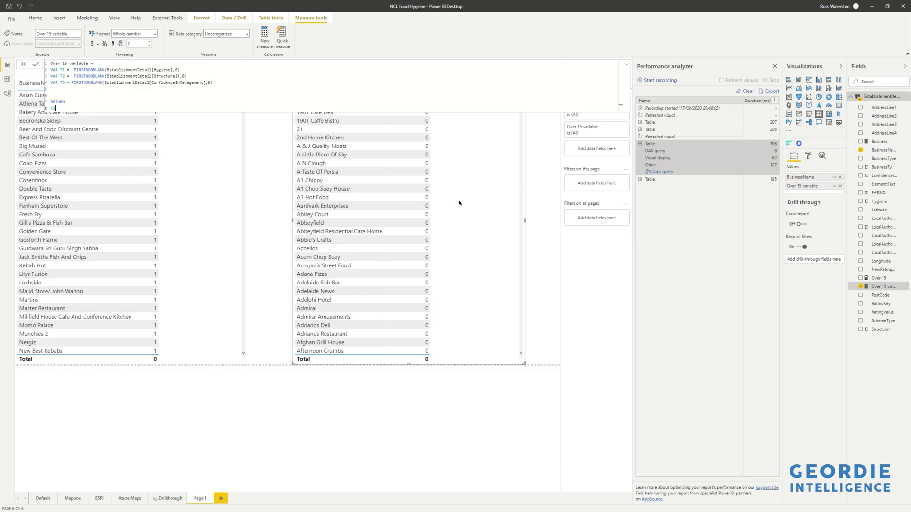
key(Return)
click(627, 66)
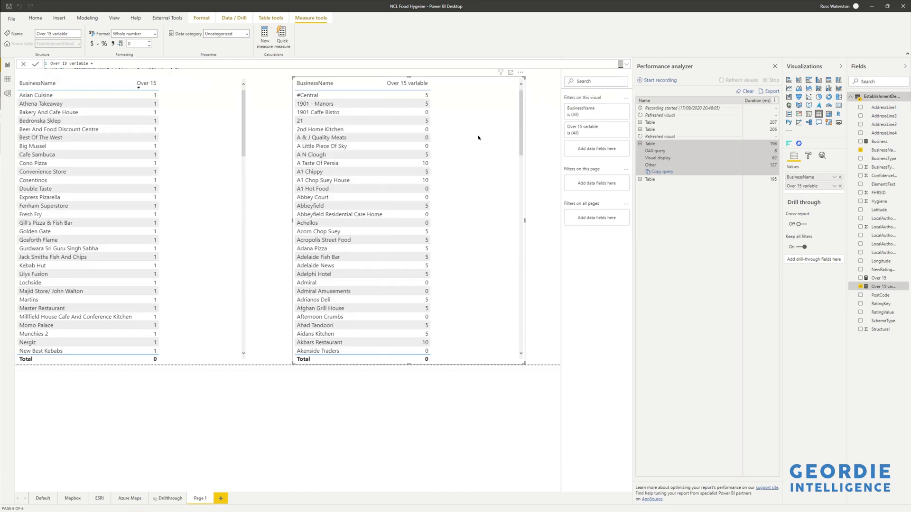